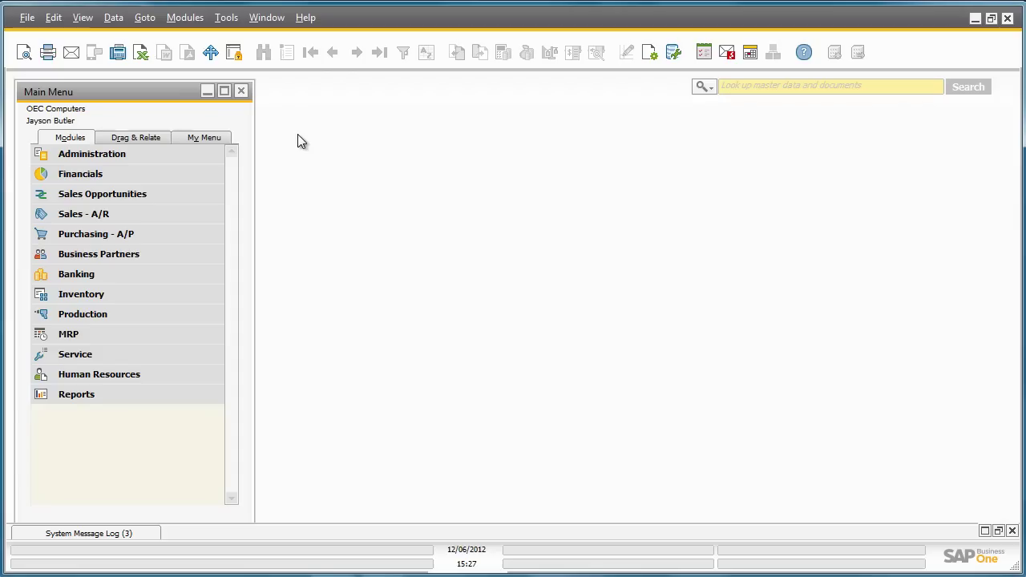
Open the Inventory Cycles setup from the inventory settings under Administration
left_click(207, 154)
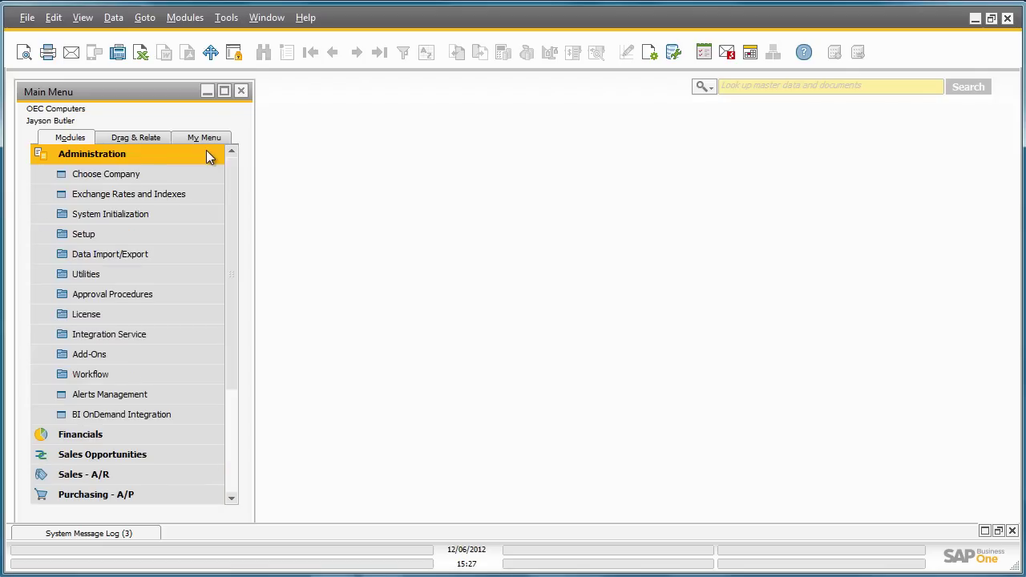
left_click(194, 232)
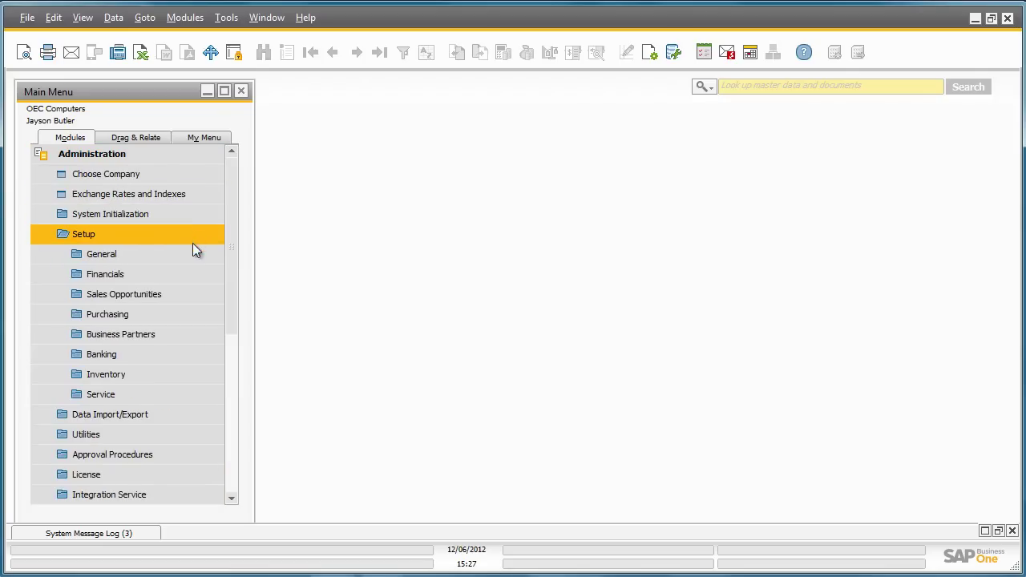
left_click(184, 374)
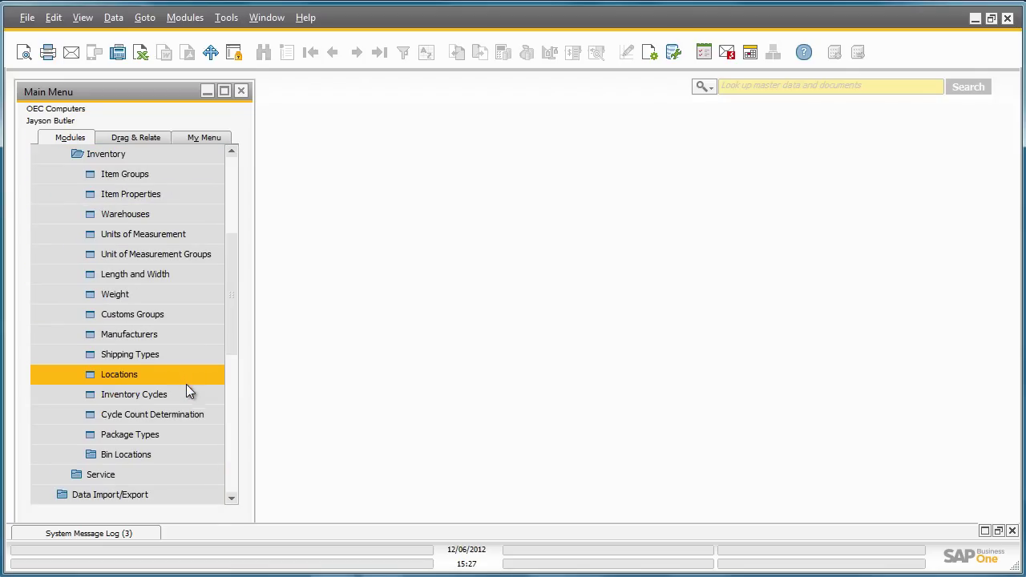
left_click(184, 396)
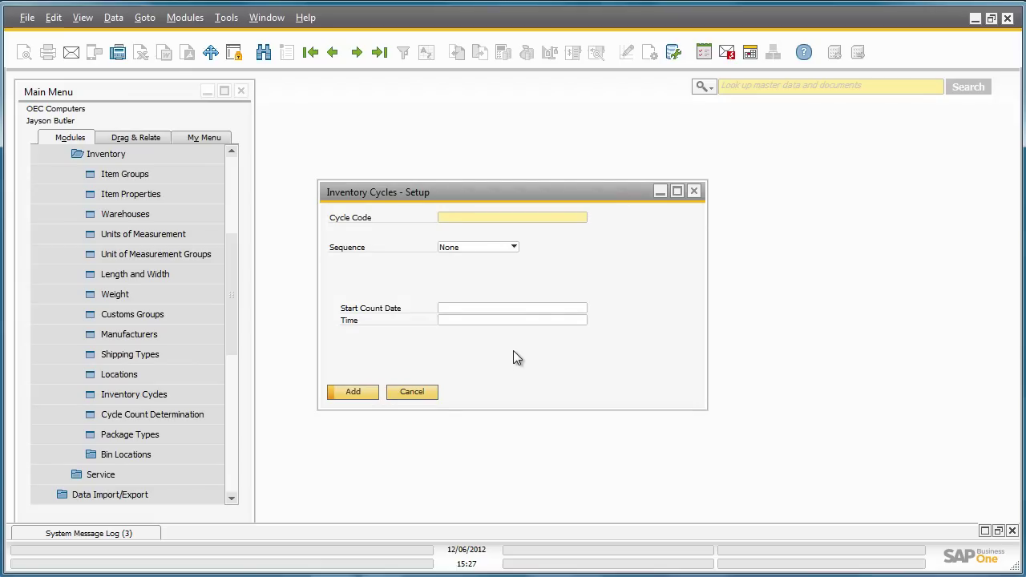
Add an inventory cycle with the code Annual Inventory and an Annually sequence
type("Annual Inventory")
left_click(514, 245)
left_click(509, 294)
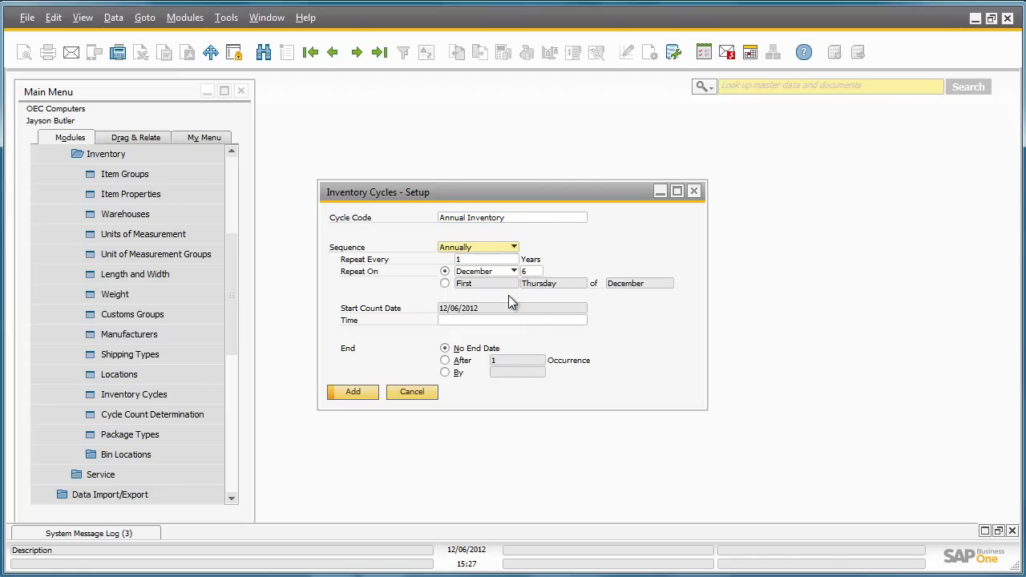
left_click(362, 392)
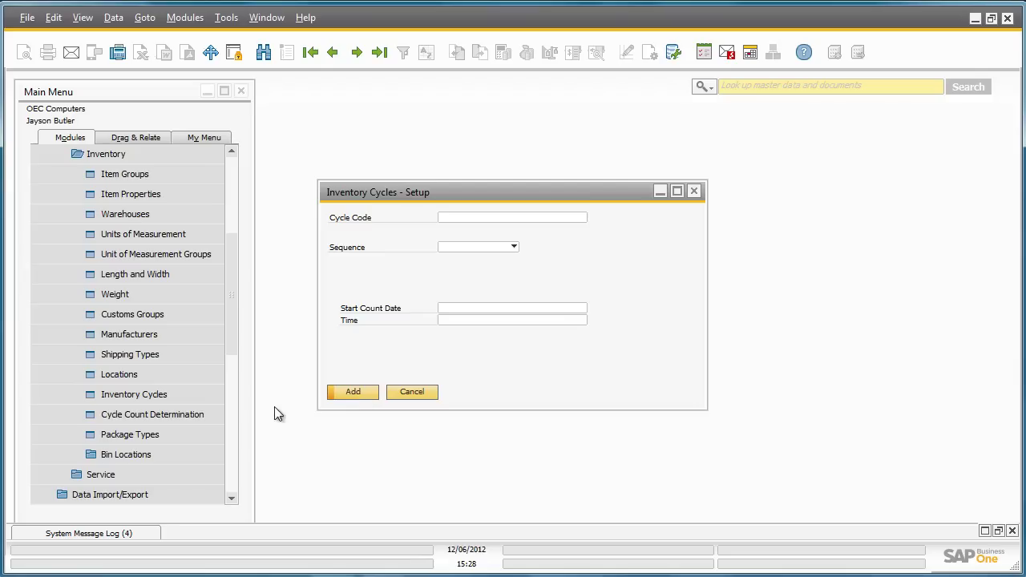
In Cycle Count Determination for warehouse 01, assign the Annual Inventory cycle to the Rainbow Printers group, including its existing items
left_click(217, 414)
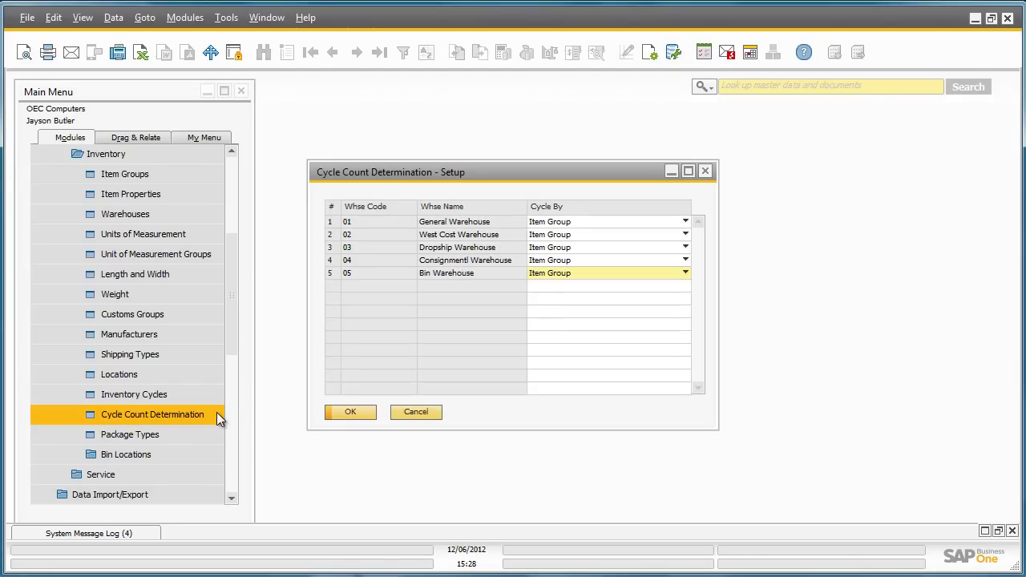
double_click(333, 228)
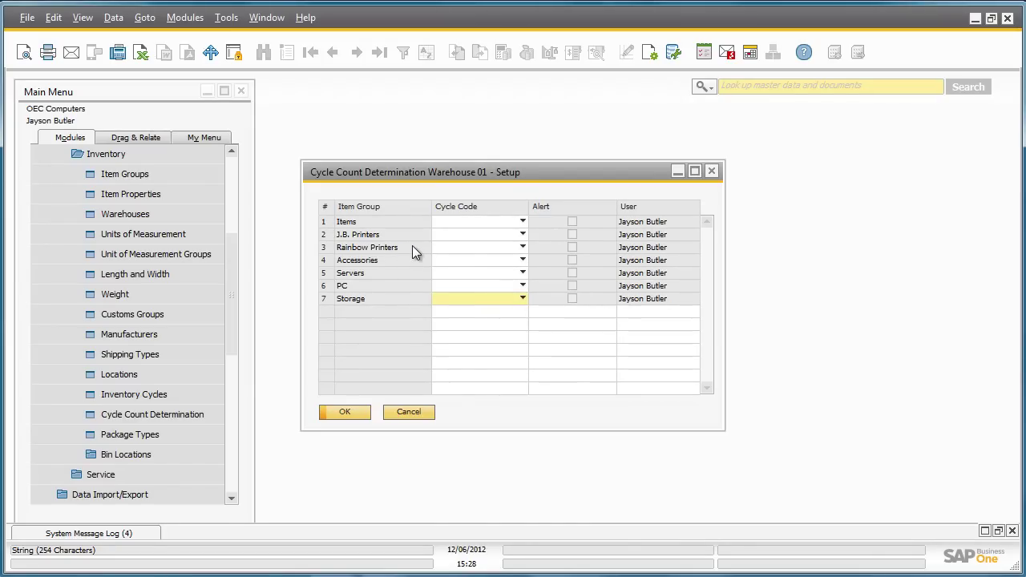
left_click(522, 248)
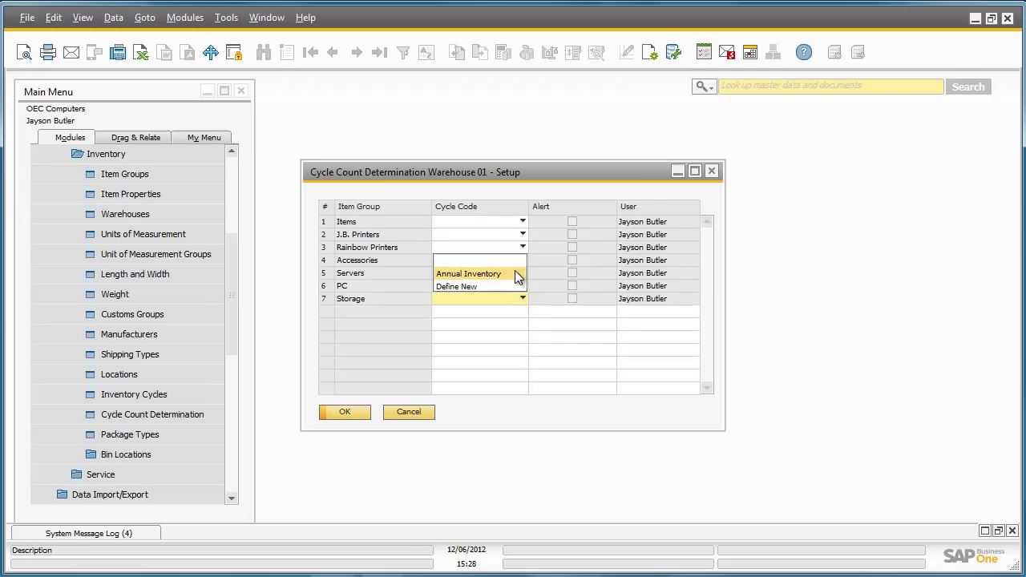
left_click(514, 275)
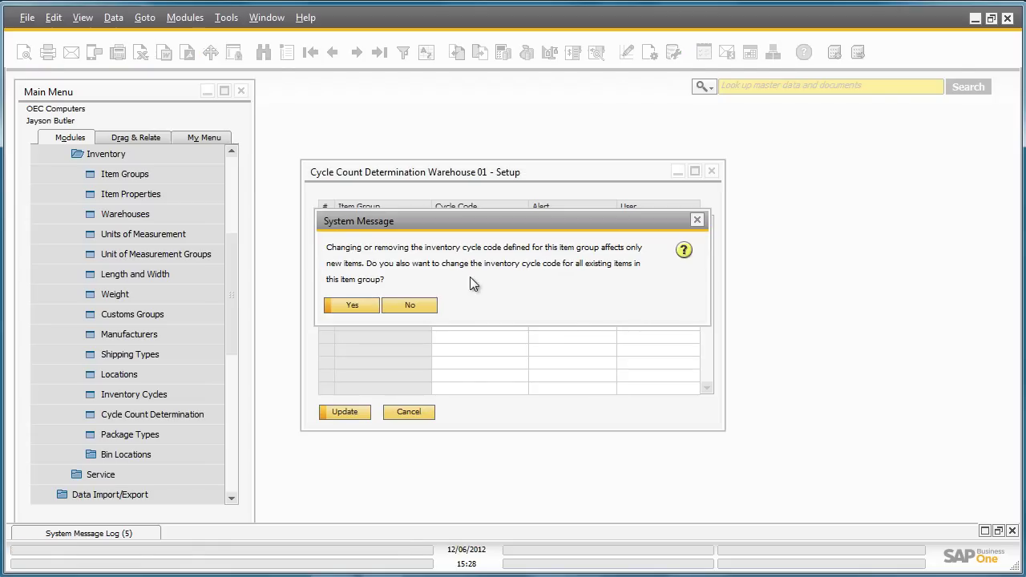
left_click(361, 305)
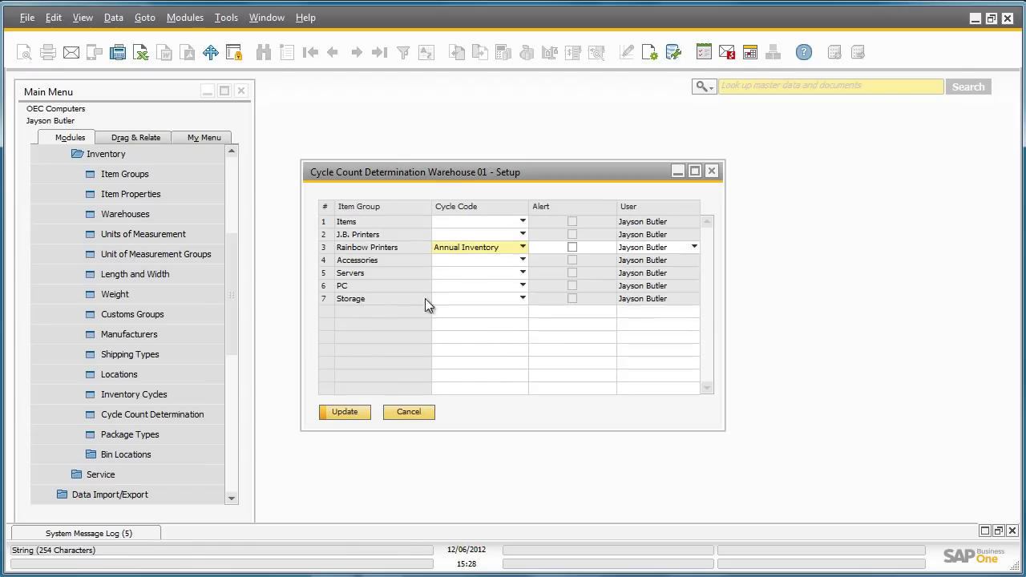
Turn on the alert for the Rainbow Printers group, save the warehouse 01 settings and close Cycle Count Determination
left_click(572, 249)
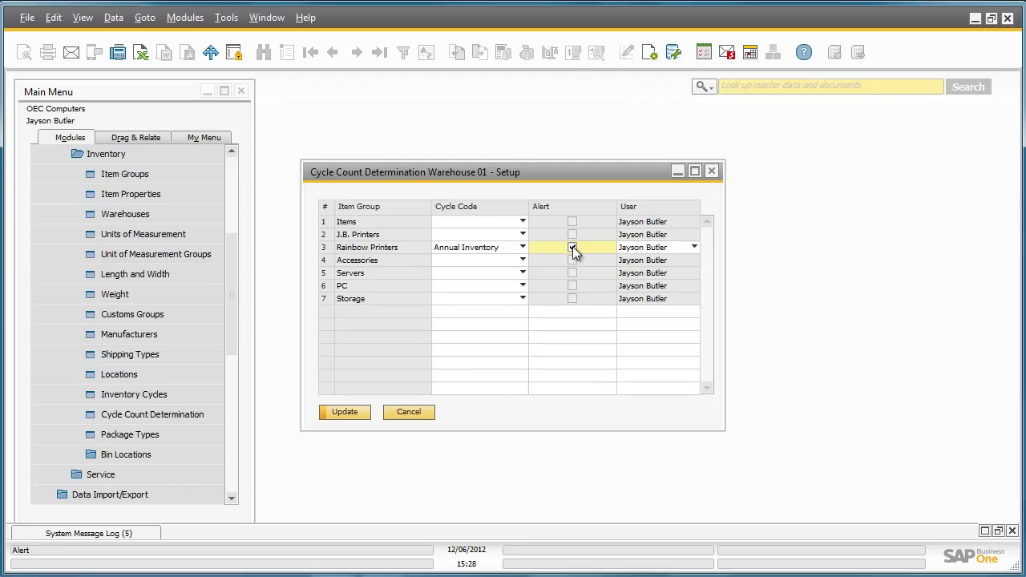
left_click(367, 414)
left_click(368, 414)
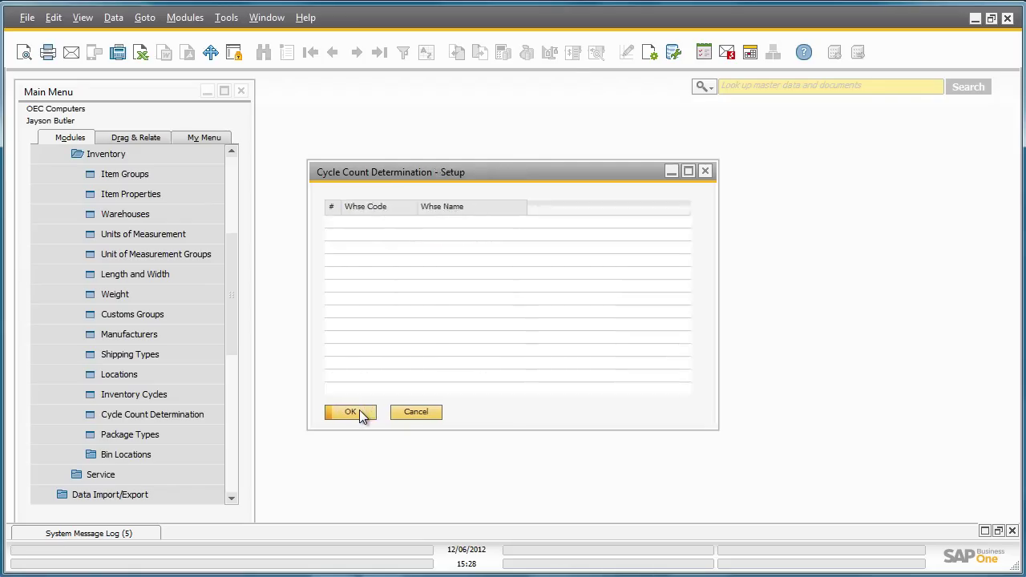
left_click(359, 410)
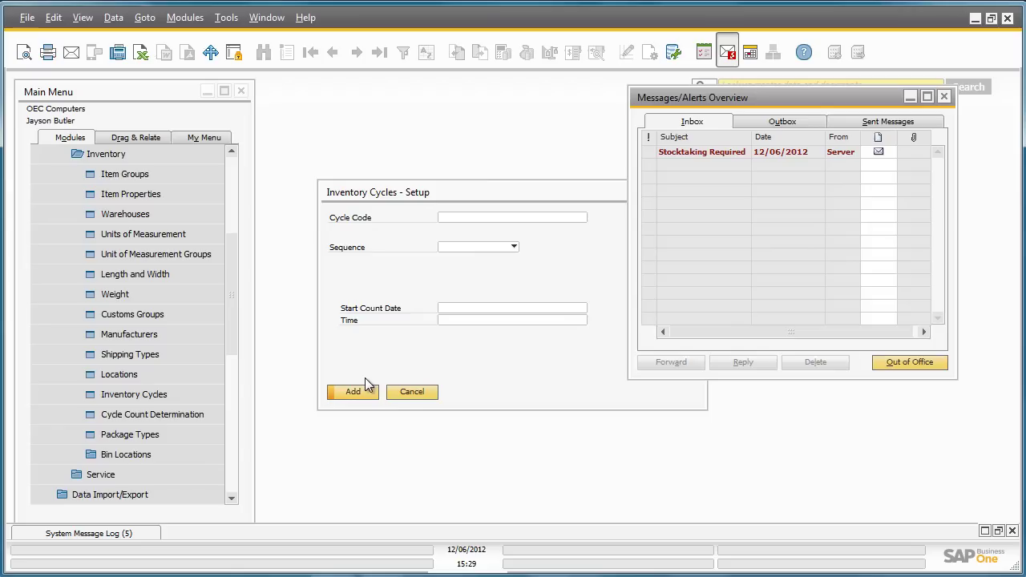
From the Stocktaking Required alert, start an inventory counting document for item A00006, Rainbow 1200 Laser Series, and maximize it
left_click(711, 154)
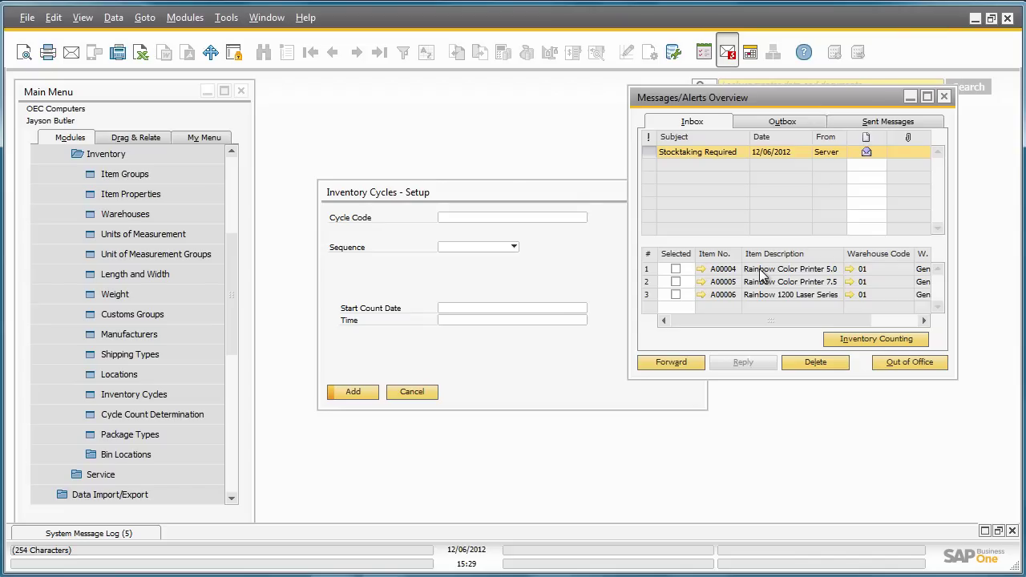
left_click(676, 294)
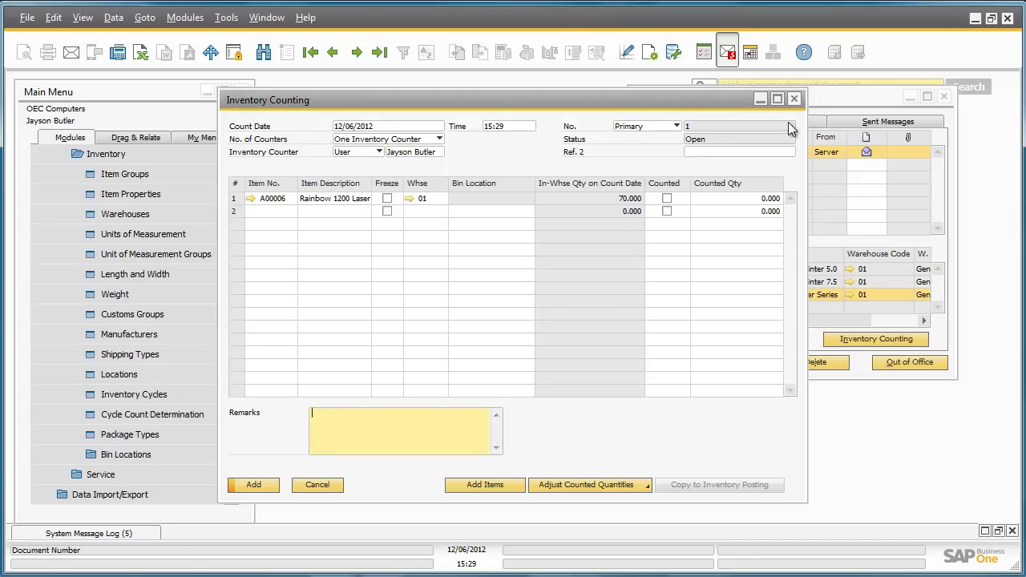
left_click(777, 99)
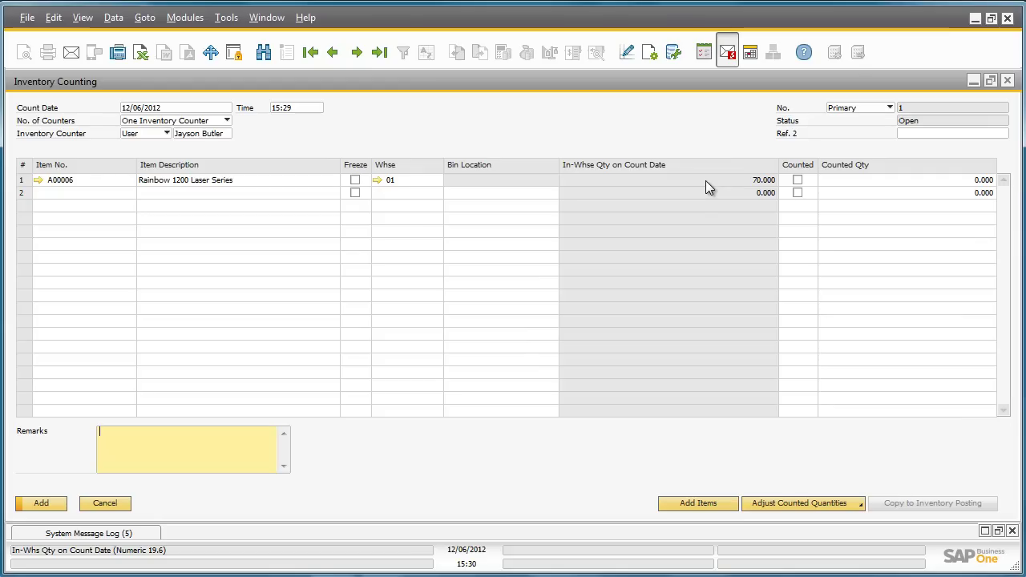
Set the count to Two Inventory Counters and assign the Purchase department user with code fred as the second counter
left_click(227, 120)
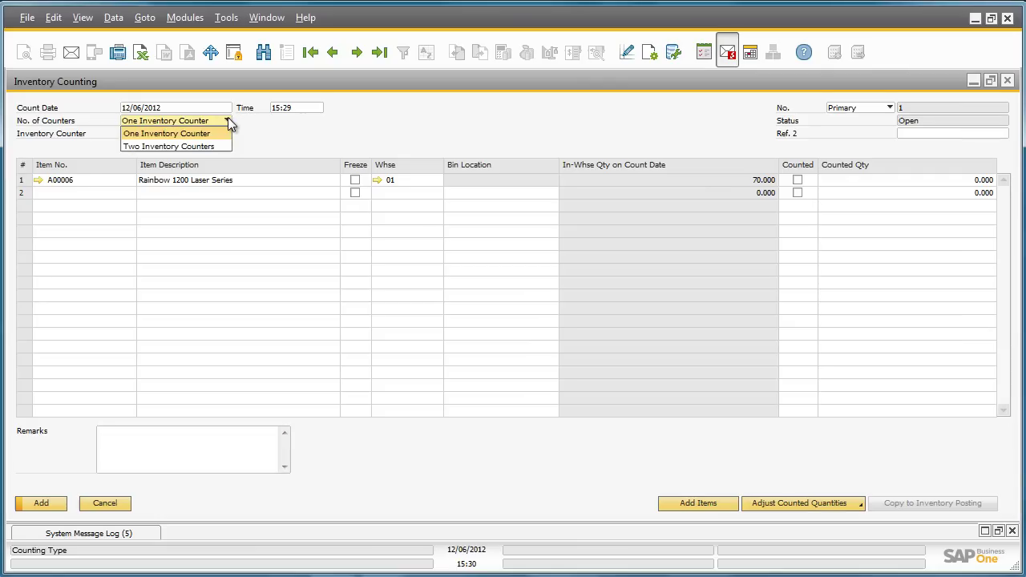
left_click(221, 147)
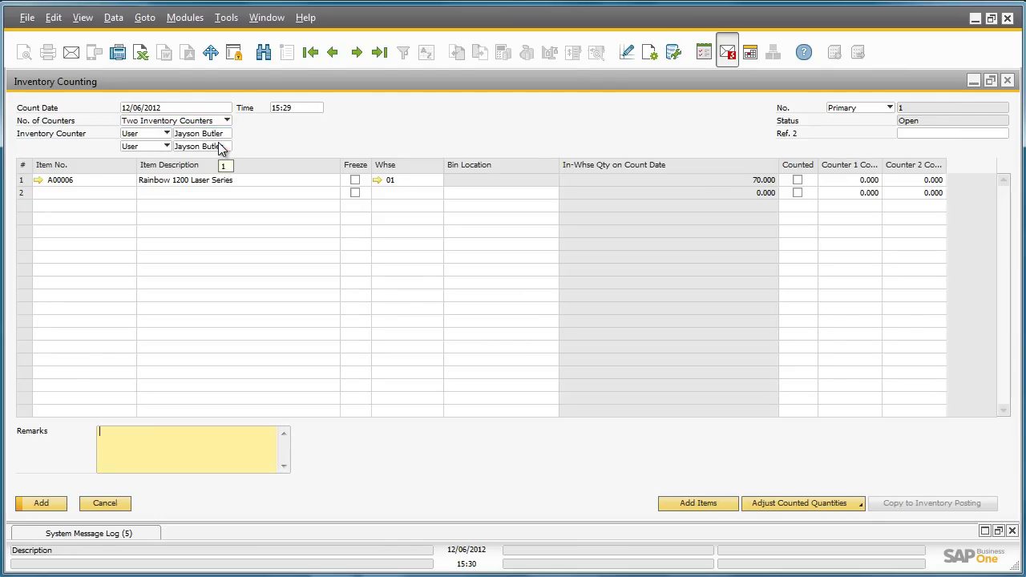
left_click(222, 148)
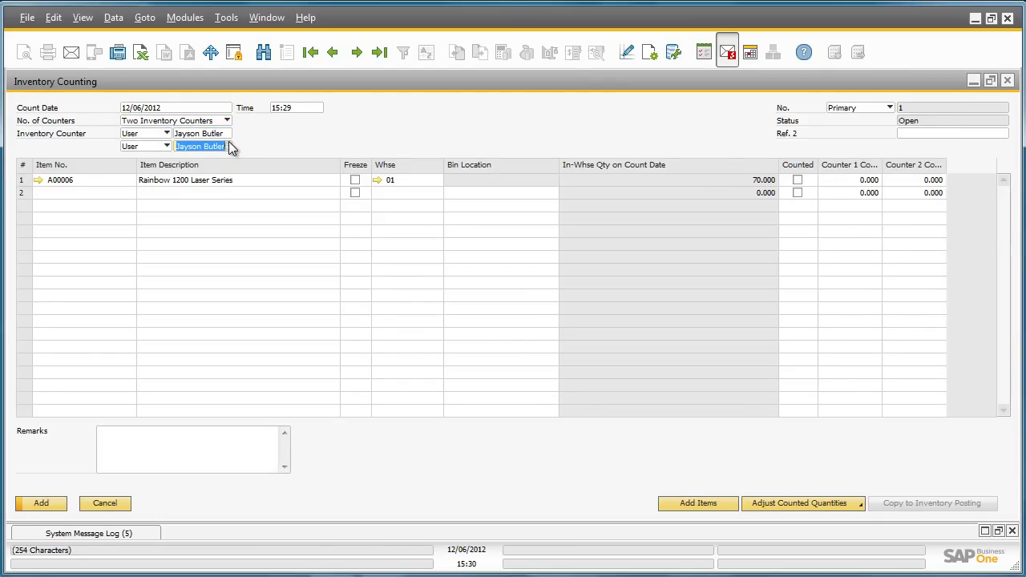
left_click(229, 146)
type("Fred")
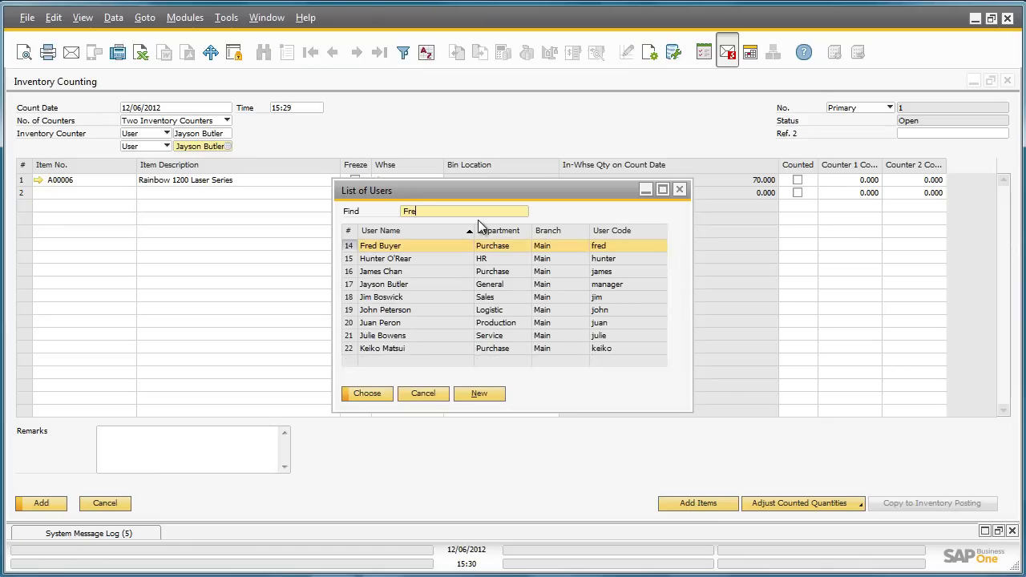
left_click(385, 393)
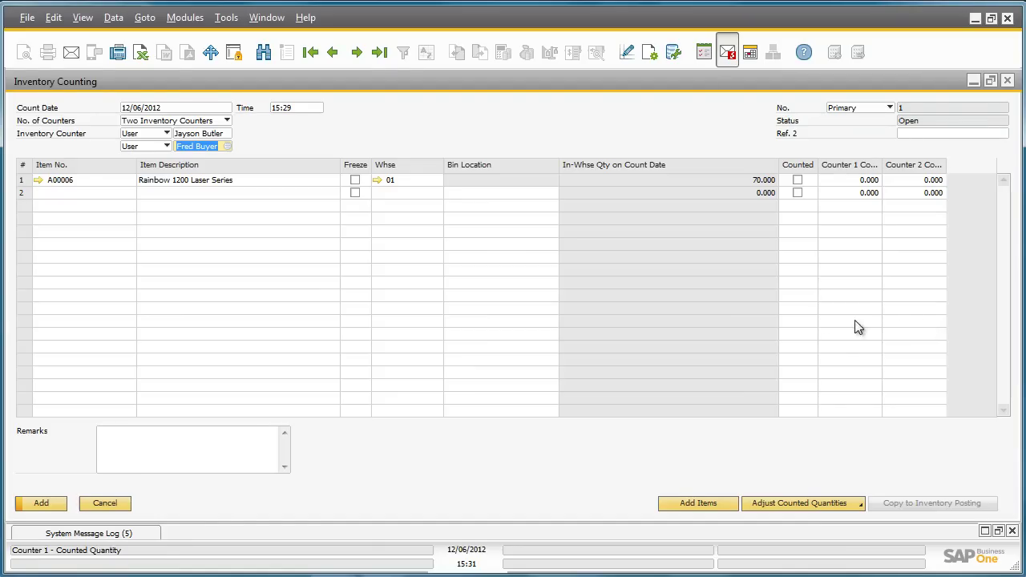
Freeze item A00006 in warehouse 01 for the count and add the inventory counting document
left_click(356, 181)
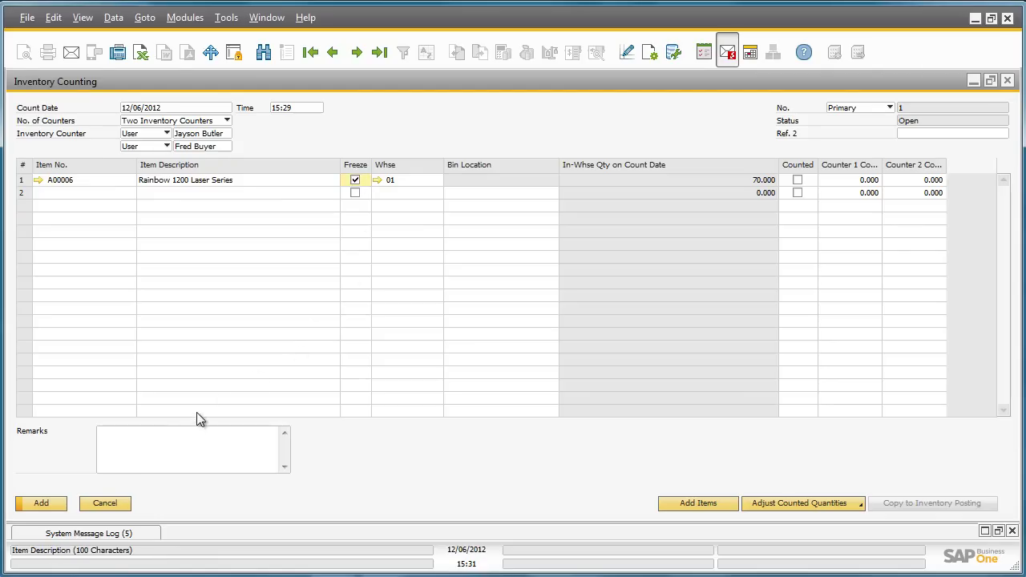
left_click(43, 505)
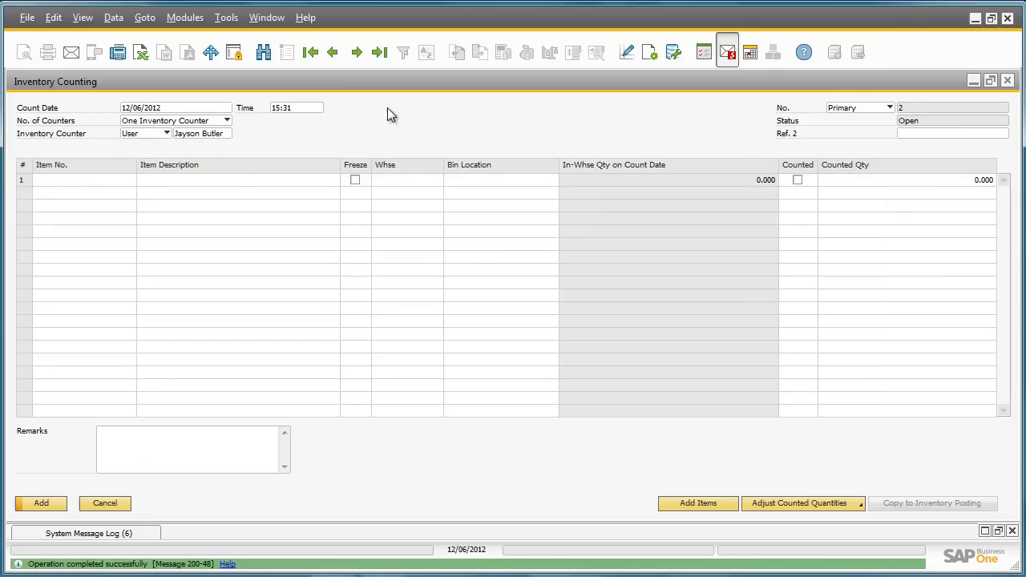
Preview the printout of the last counting document, showing the in-warehouse quantity and both counters' counts, and close the preview
left_click(380, 53)
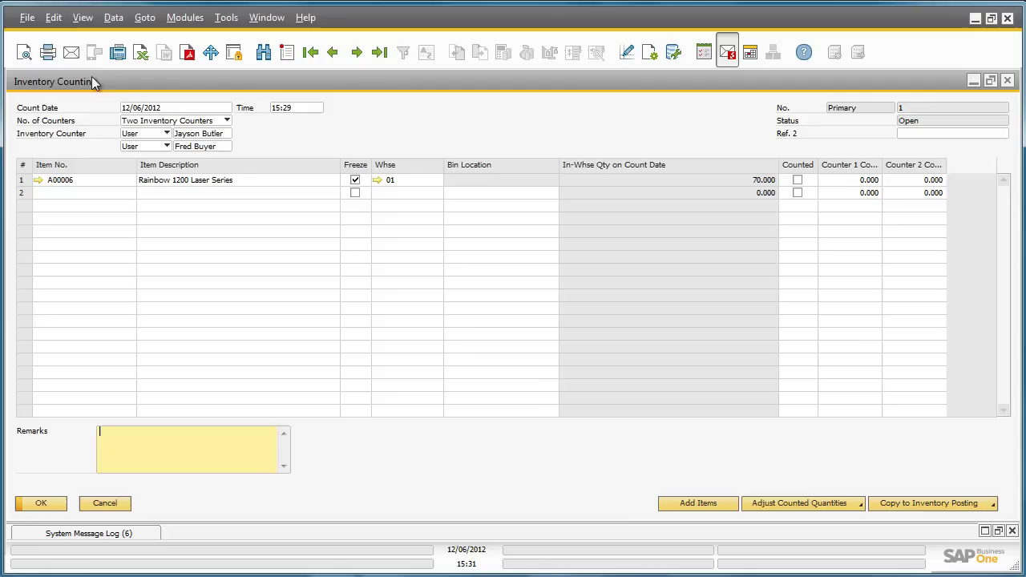
left_click(25, 50)
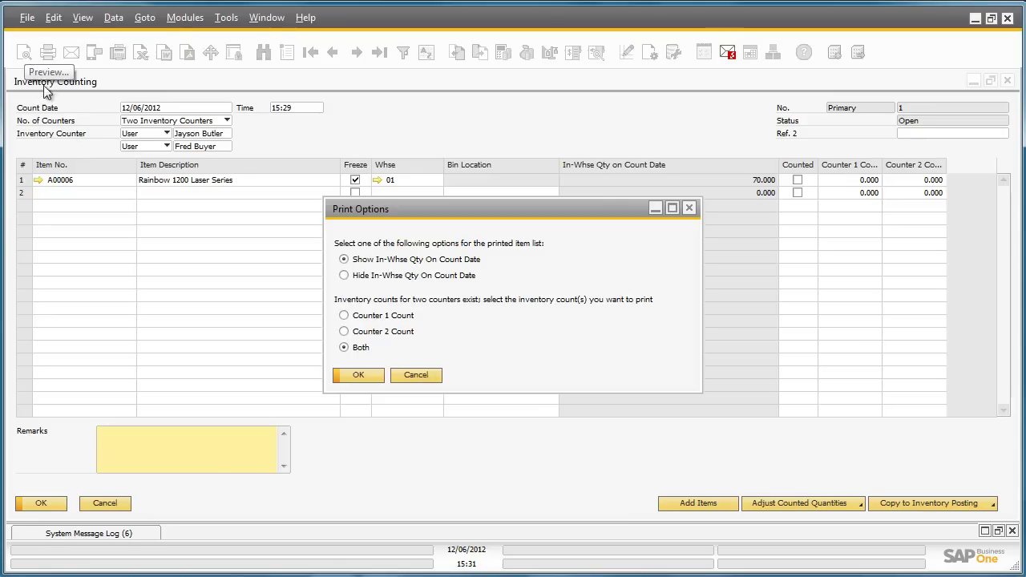
left_click(376, 380)
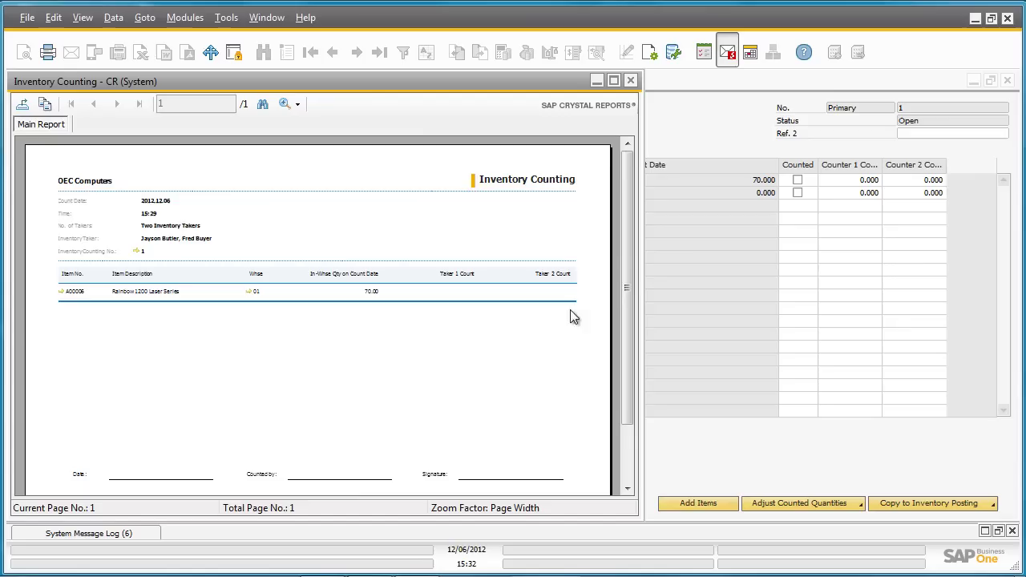
scroll(626, 259, "down", 1)
left_click_drag(626, 259, 630, 235)
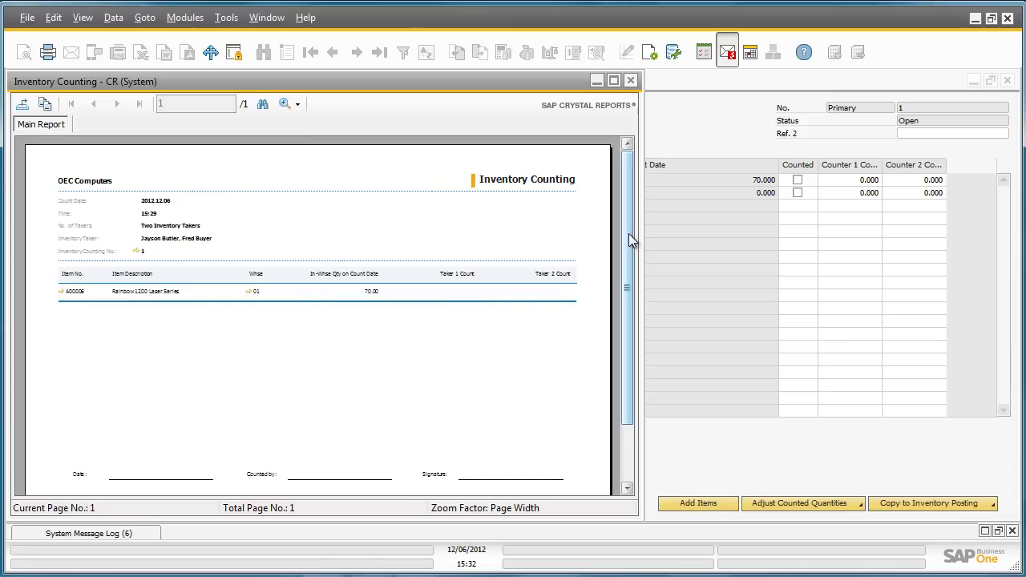
left_click(632, 81)
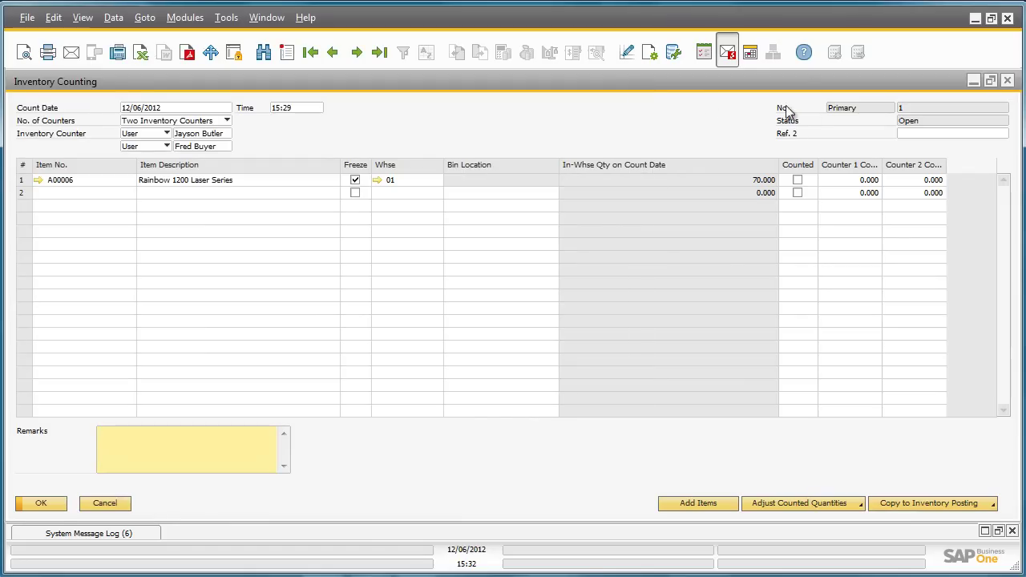
Close the counting document and open the Inventory Counting form from the Inventory module's counting transactions
left_click(1009, 81)
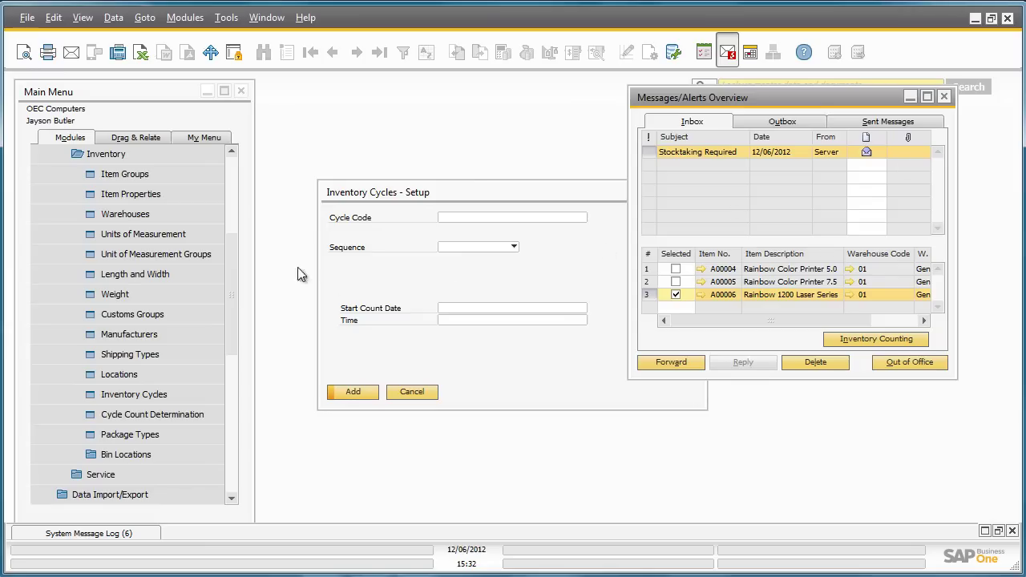
left_click(174, 155)
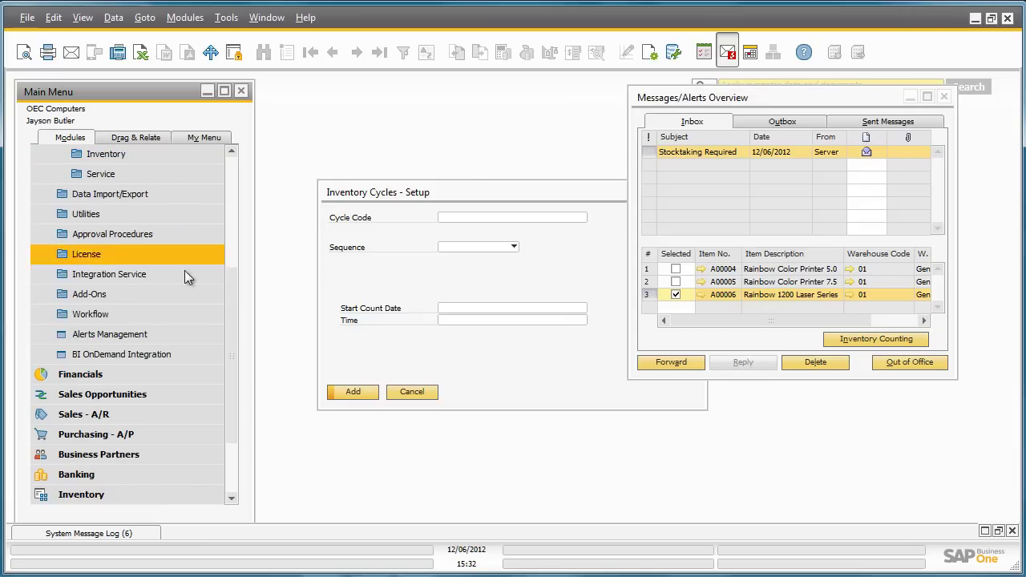
left_click(174, 491)
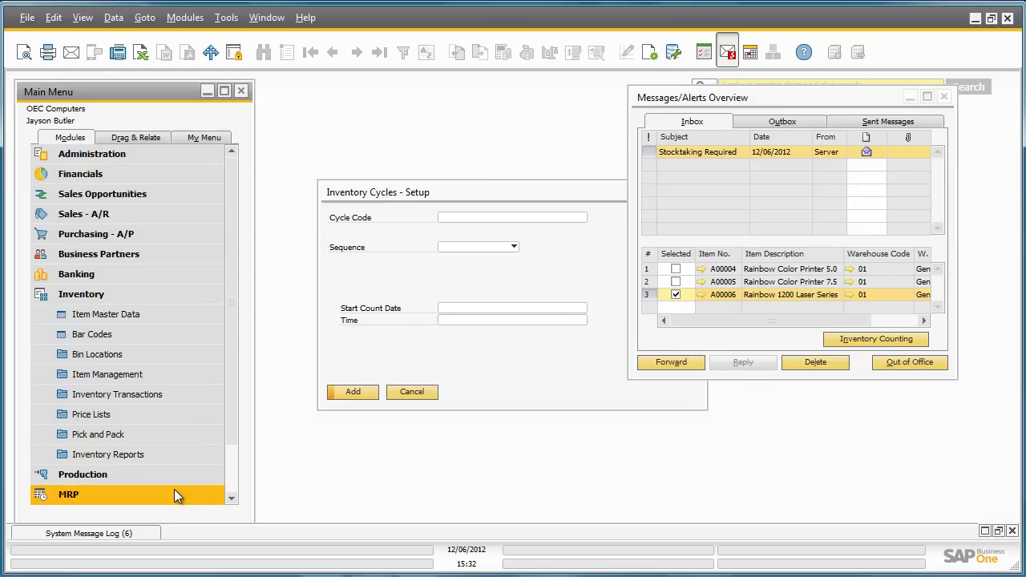
left_click(180, 392)
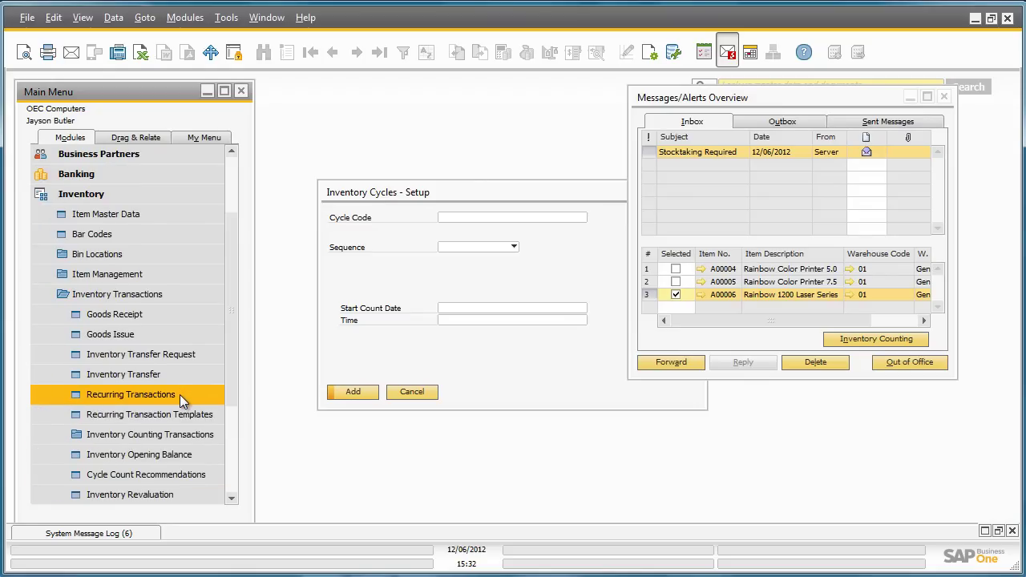
left_click(179, 434)
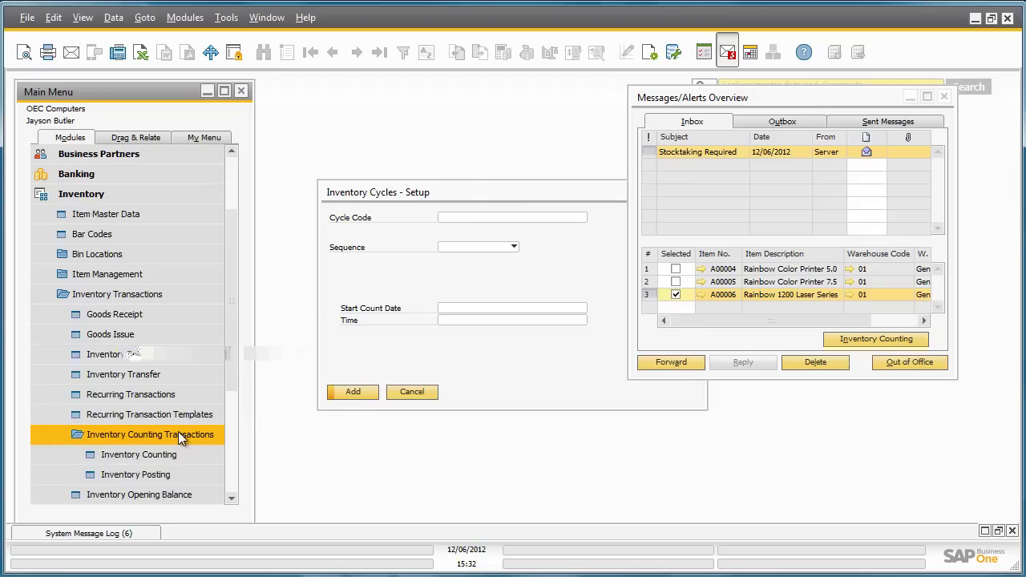
left_click(174, 455)
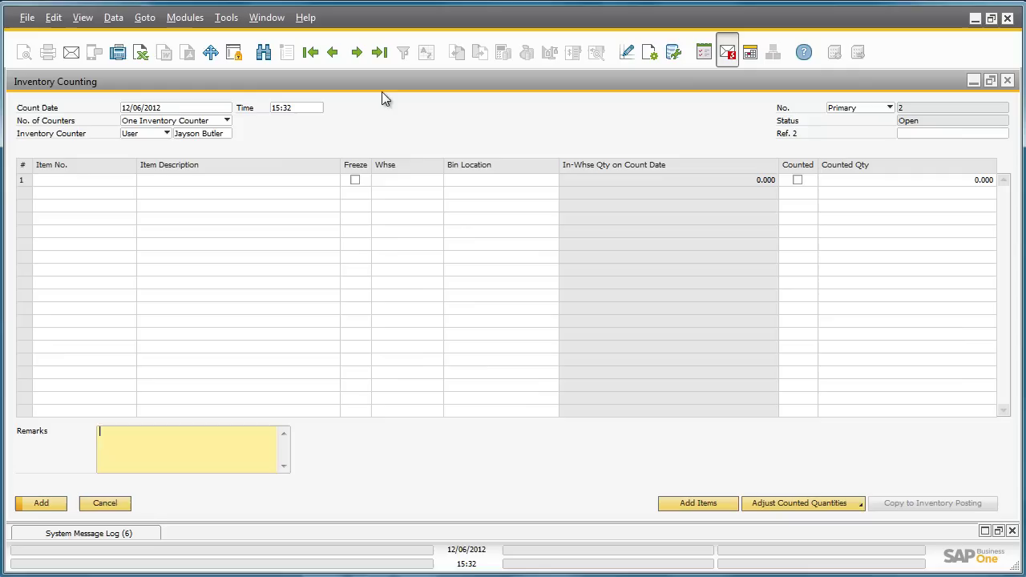
Open the last inventory counting document, enter 69 for Counter 1 and 68 for Counter 2 on item A00006, and update it
left_click(380, 53)
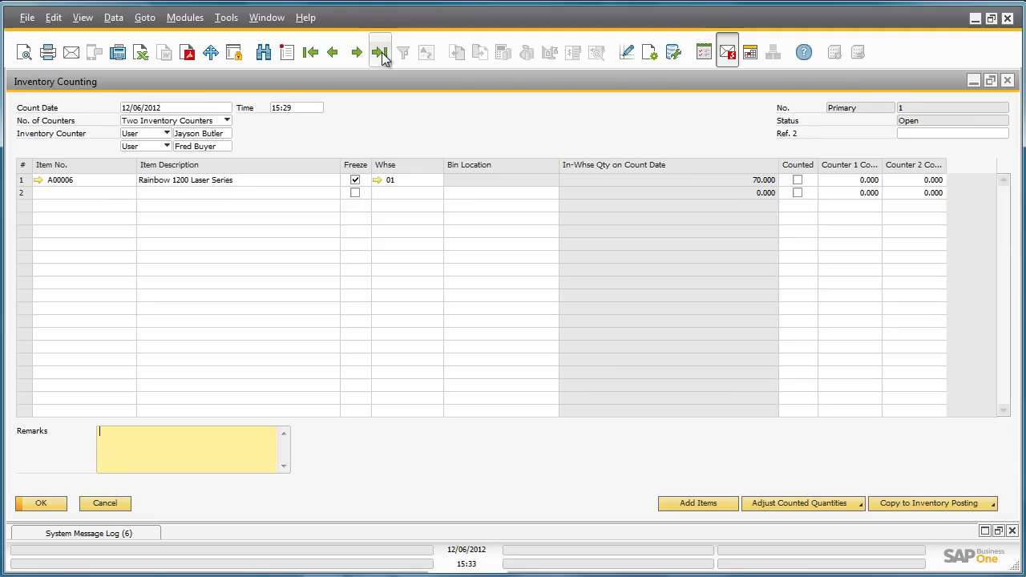
left_click(844, 181)
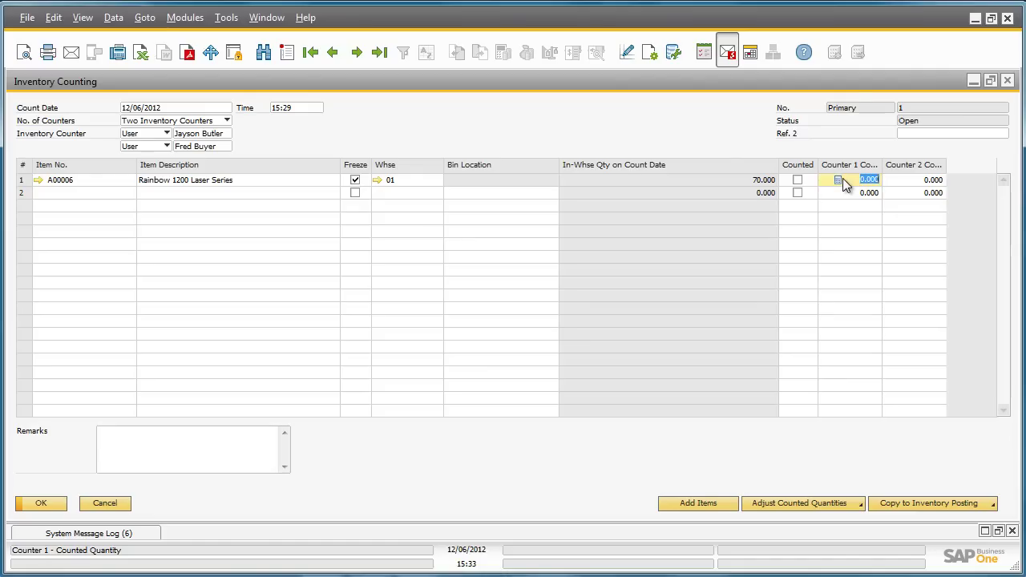
type("69")
key("Tab")
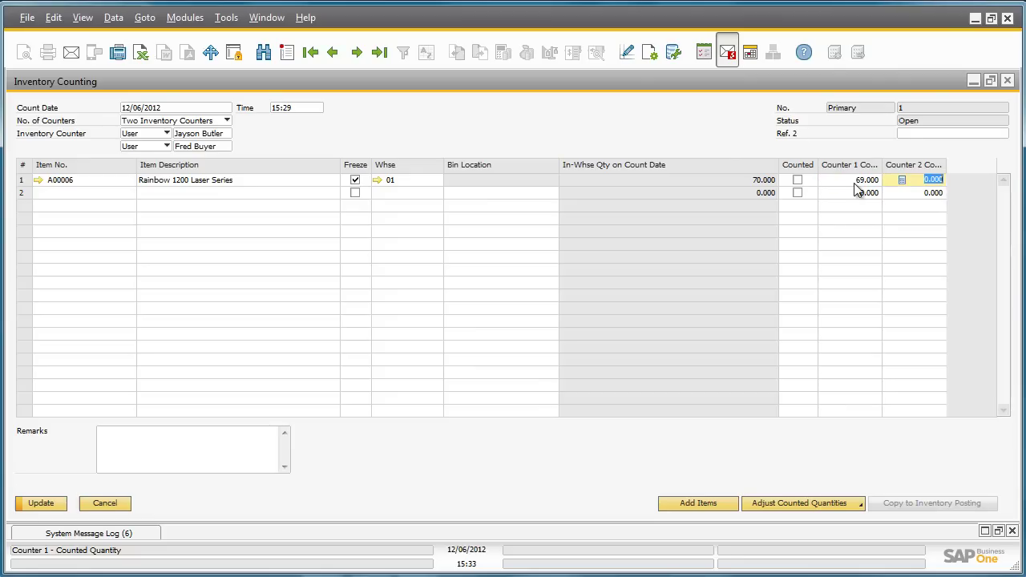
type("68")
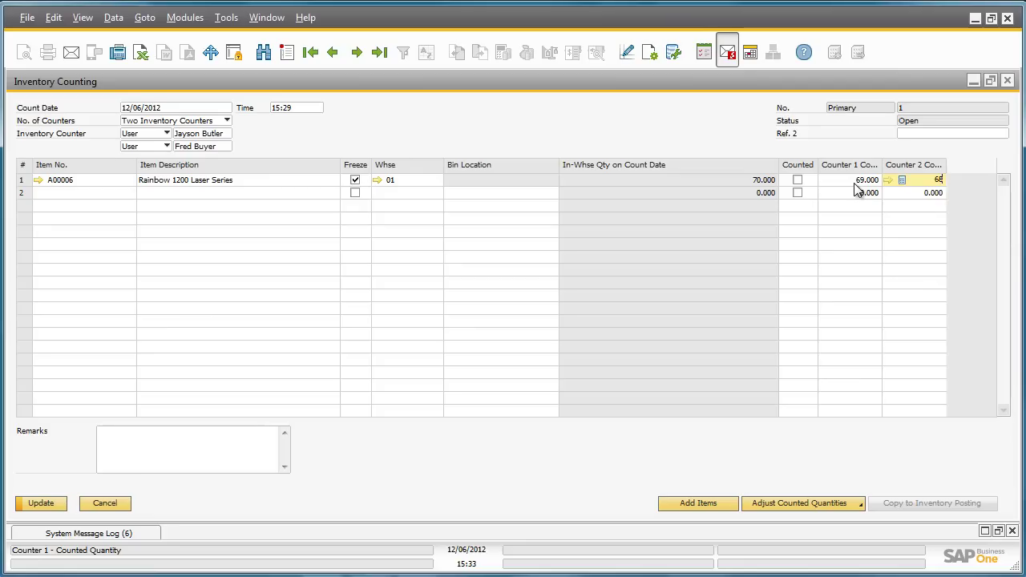
key("Tab")
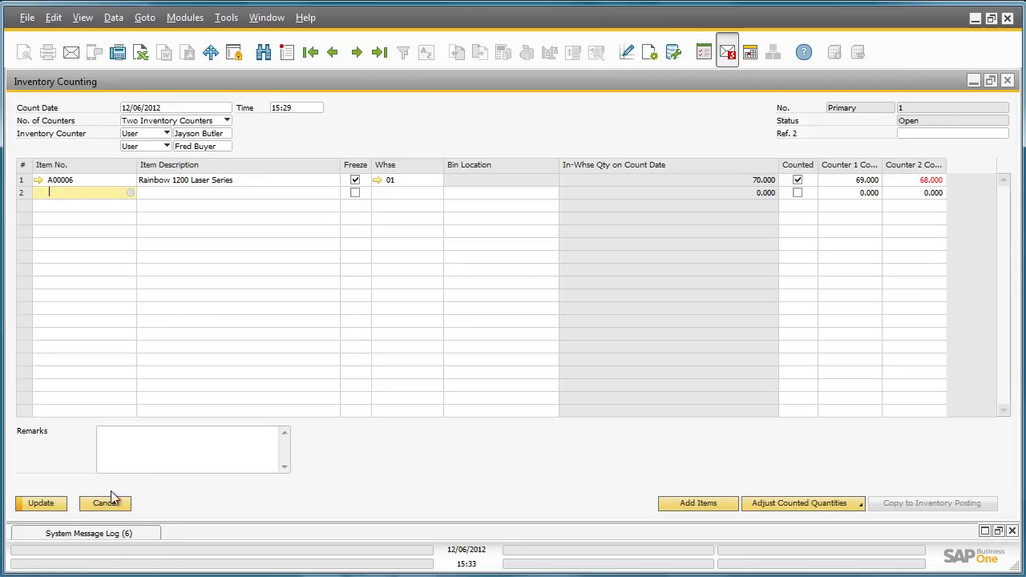
left_click(41, 504)
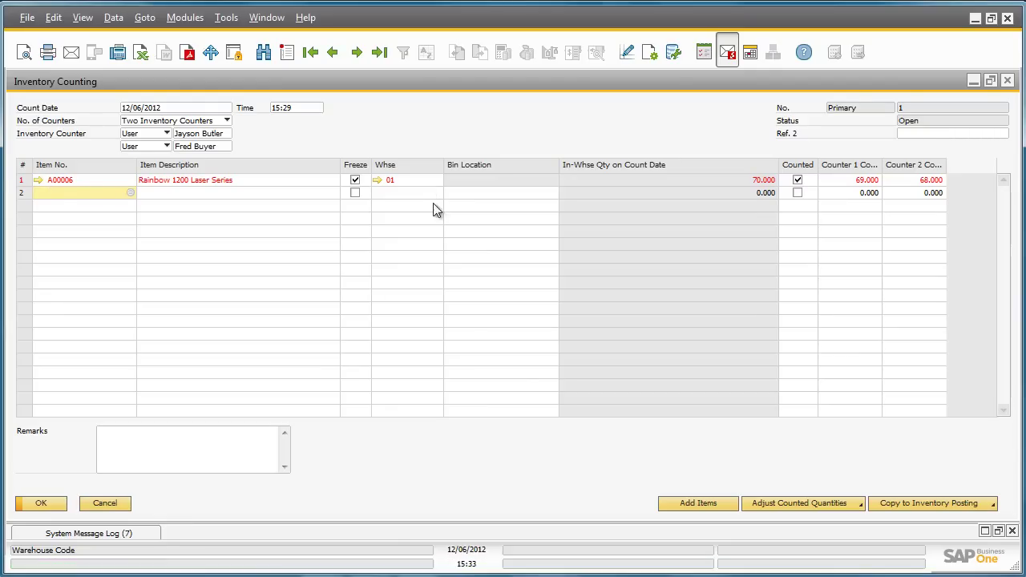
Copy the Counter 2 count to an inventory posting and start adding the posting to reach its serial number selection
left_click(933, 502)
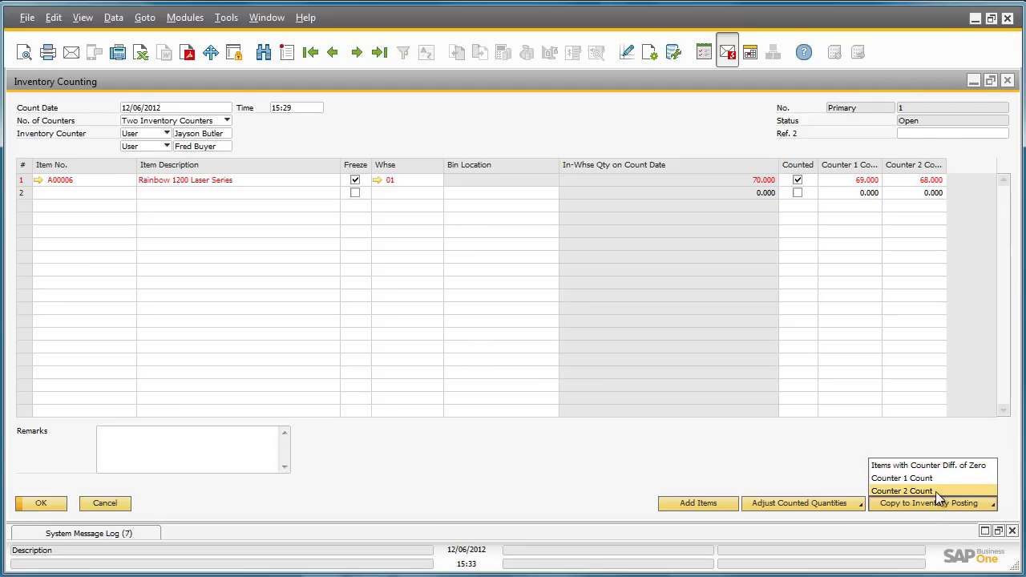
left_click(935, 492)
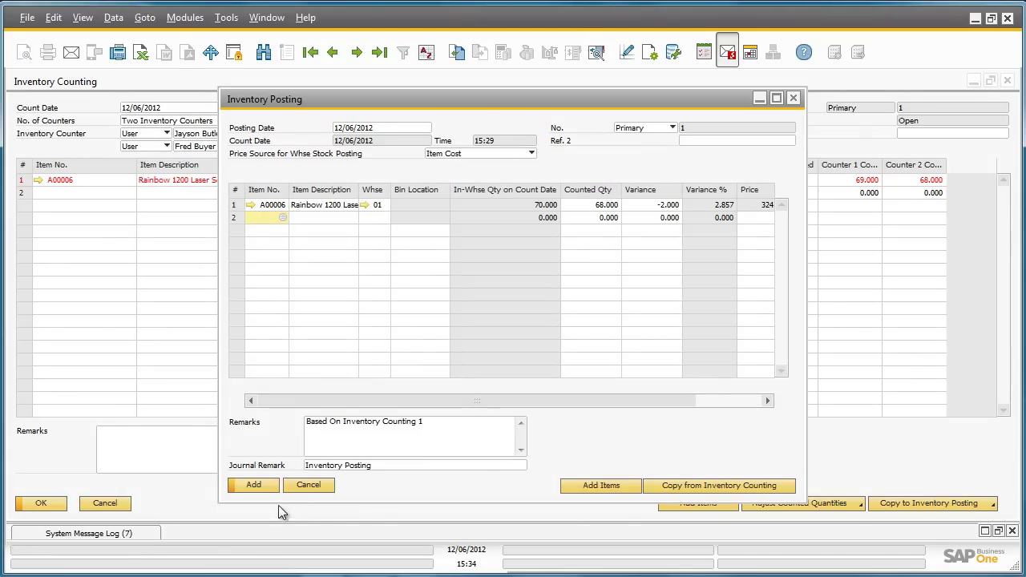
left_click(258, 486)
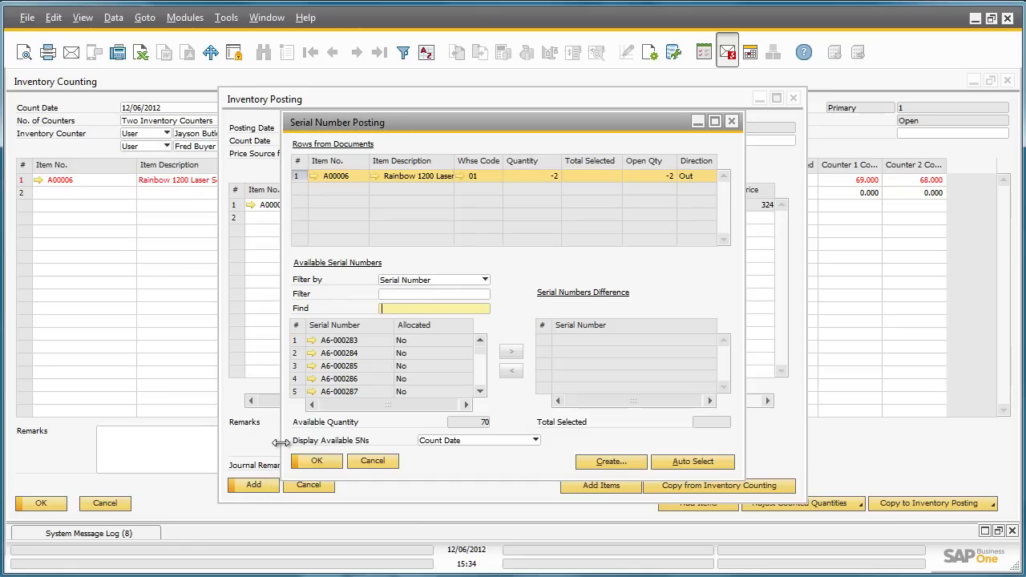
Allocate serial numbers A6-000284 and A6-000285 to the outgoing quantity of item A00006 and save the selection
left_click(297, 353)
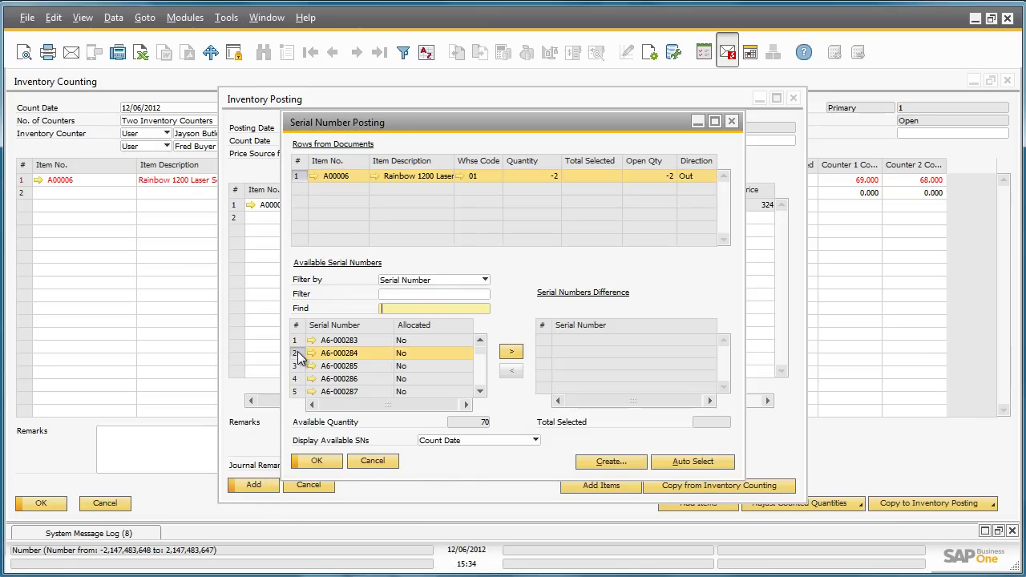
left_click(517, 353)
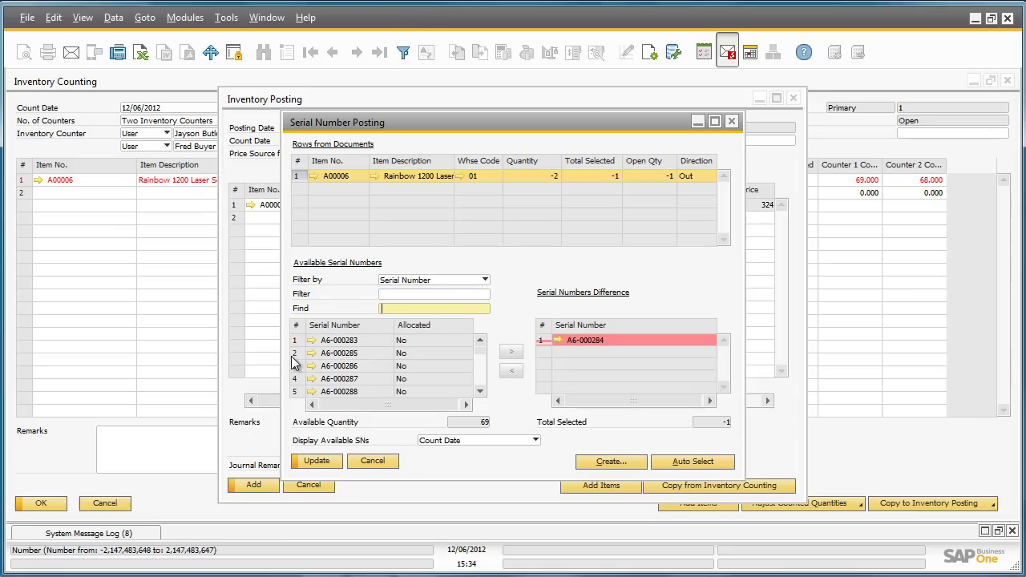
left_click(295, 354)
left_click(512, 353)
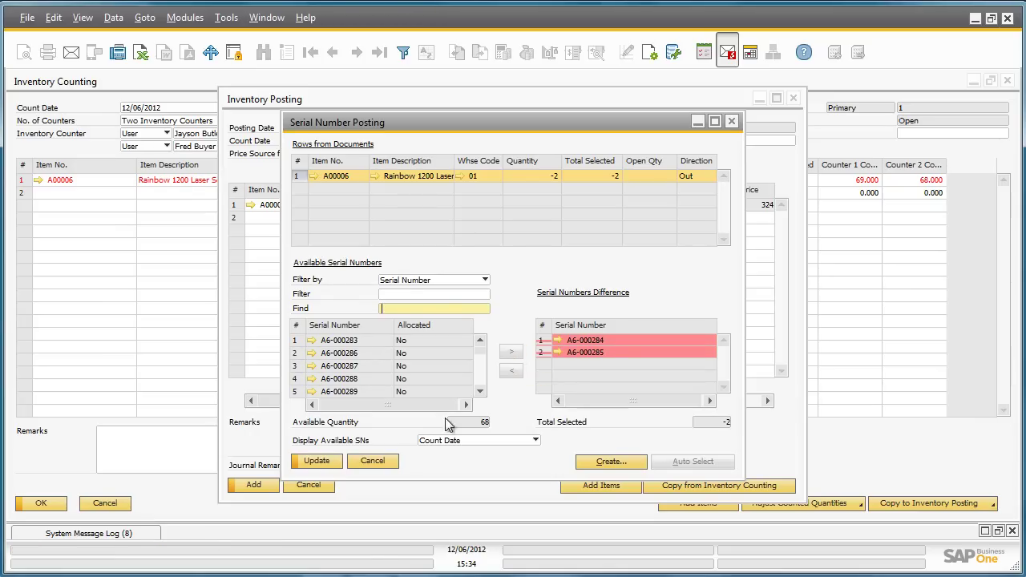
left_click(318, 461)
left_click(327, 461)
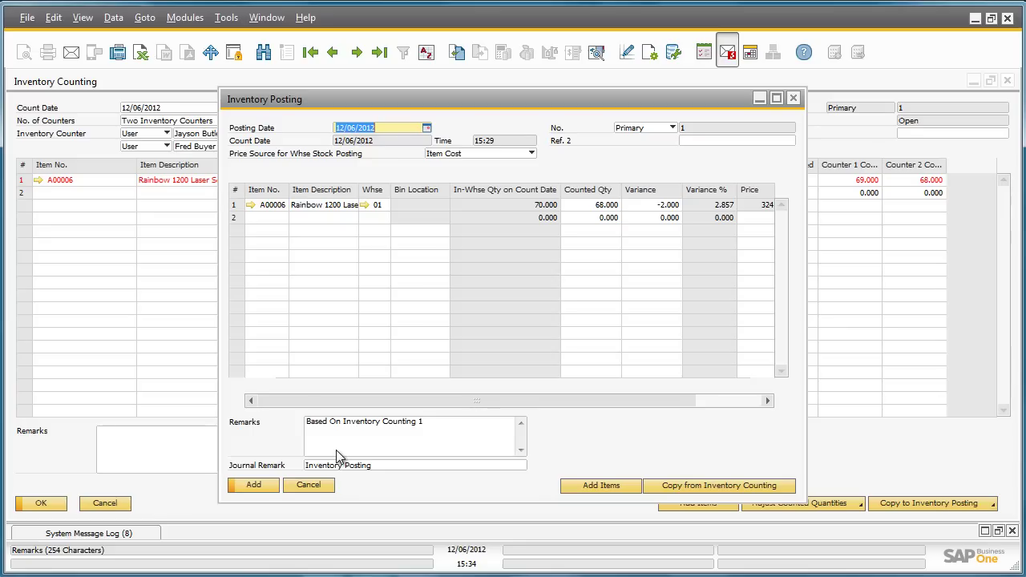
Add the inventory posting with confirmation, and close the posting and counting documents
left_click(262, 484)
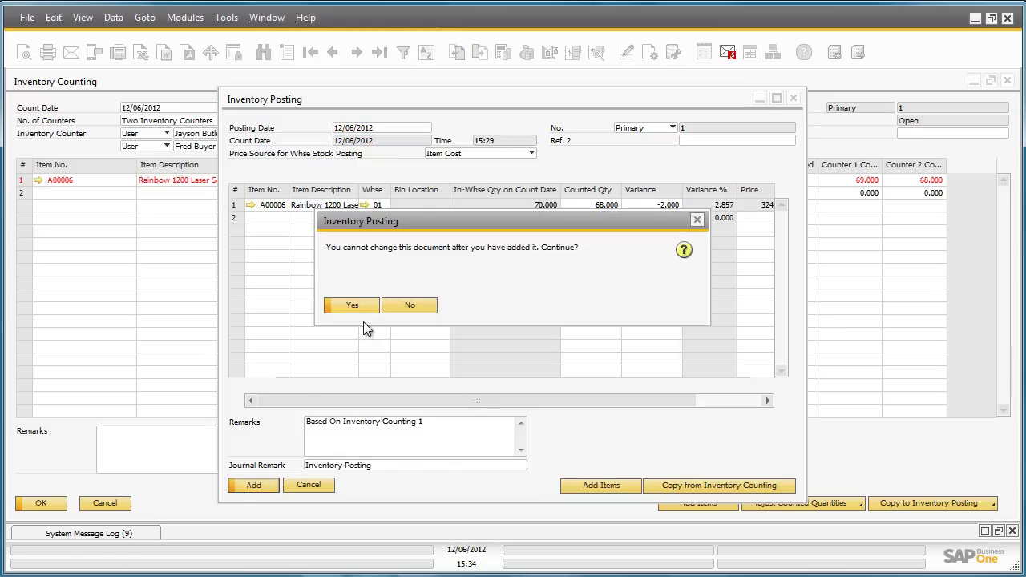
left_click(367, 307)
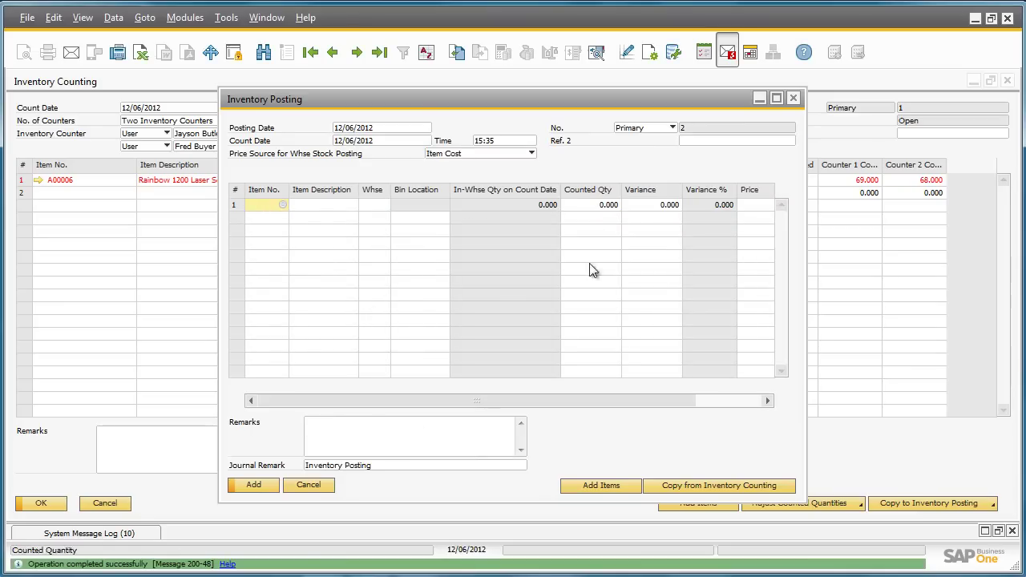
left_click(792, 97)
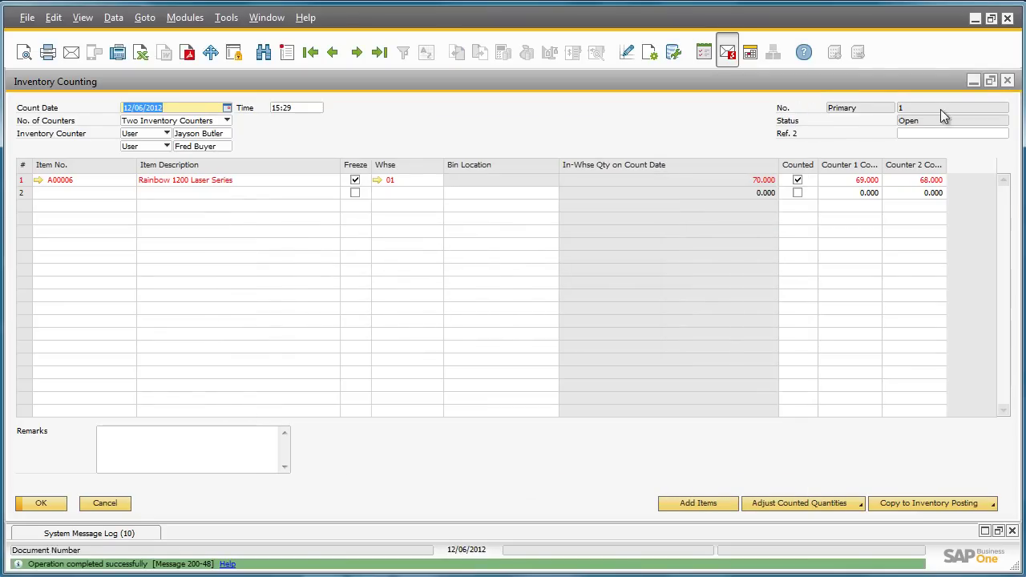
left_click(1007, 81)
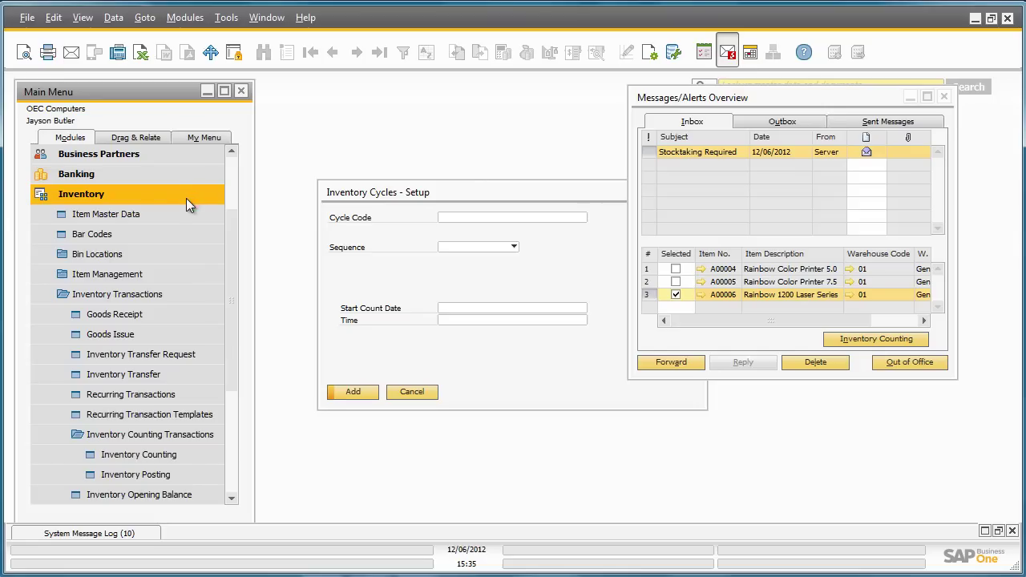
Run the Inventory Counting Transactions Report from the inventory reports with the default selection criteria and maximize it
left_click(195, 292)
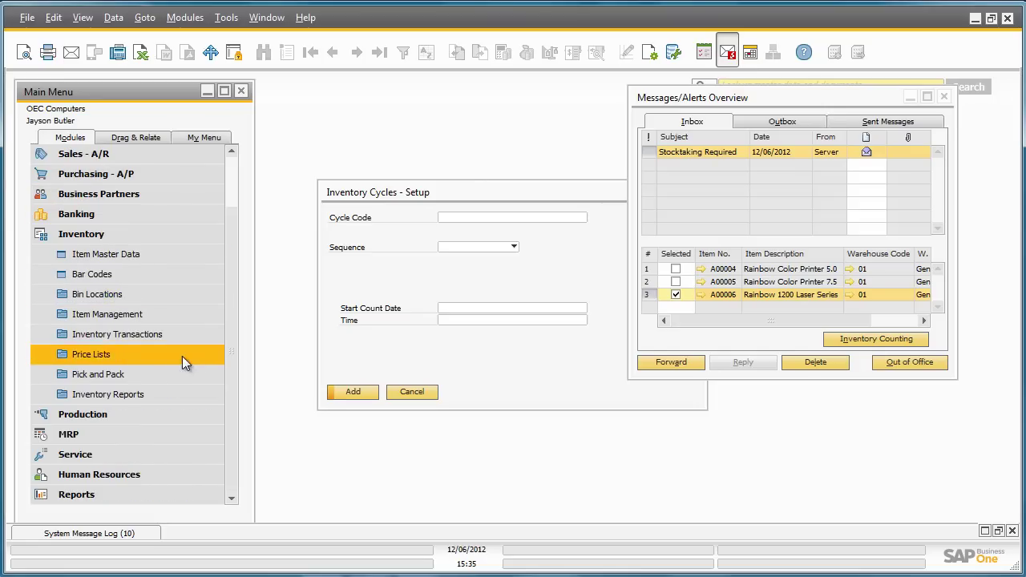
left_click(174, 394)
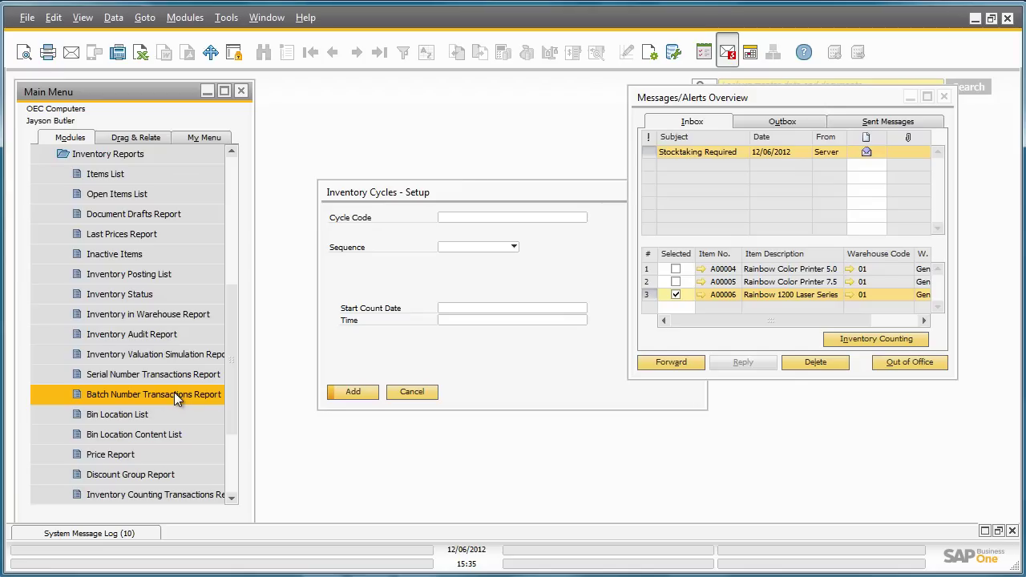
scroll(197, 398, "down", 2)
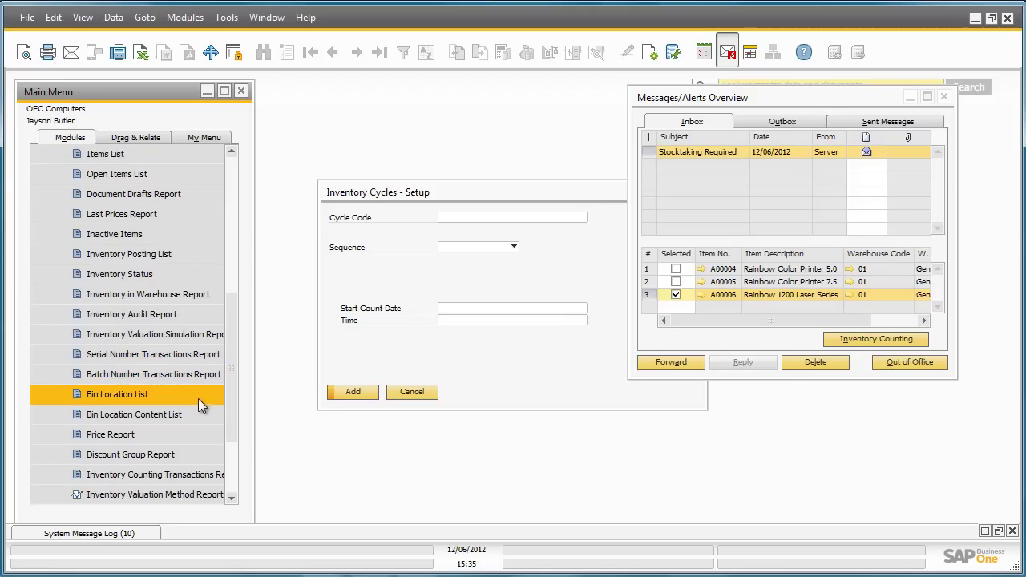
left_click(206, 454)
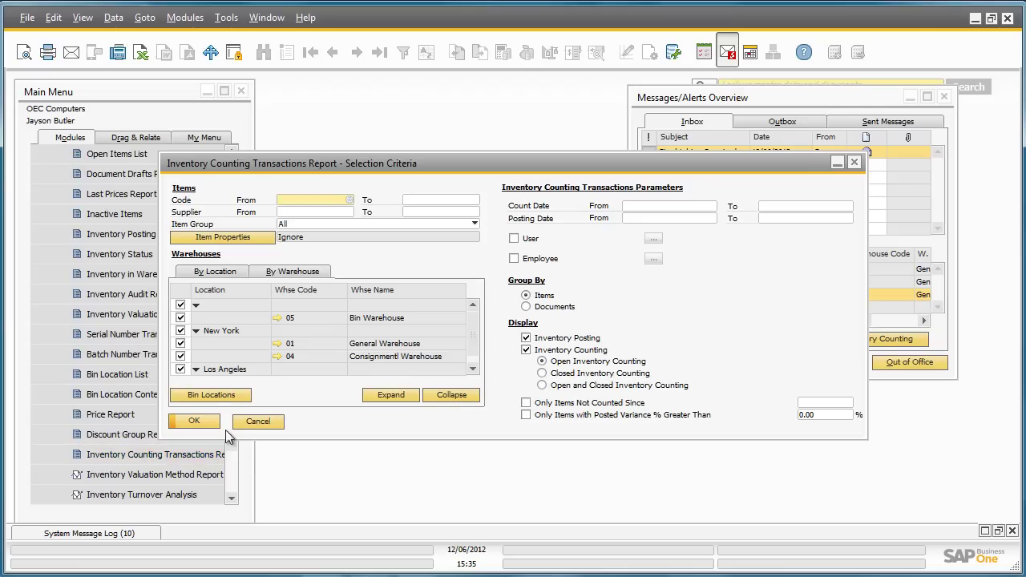
left_click(211, 421)
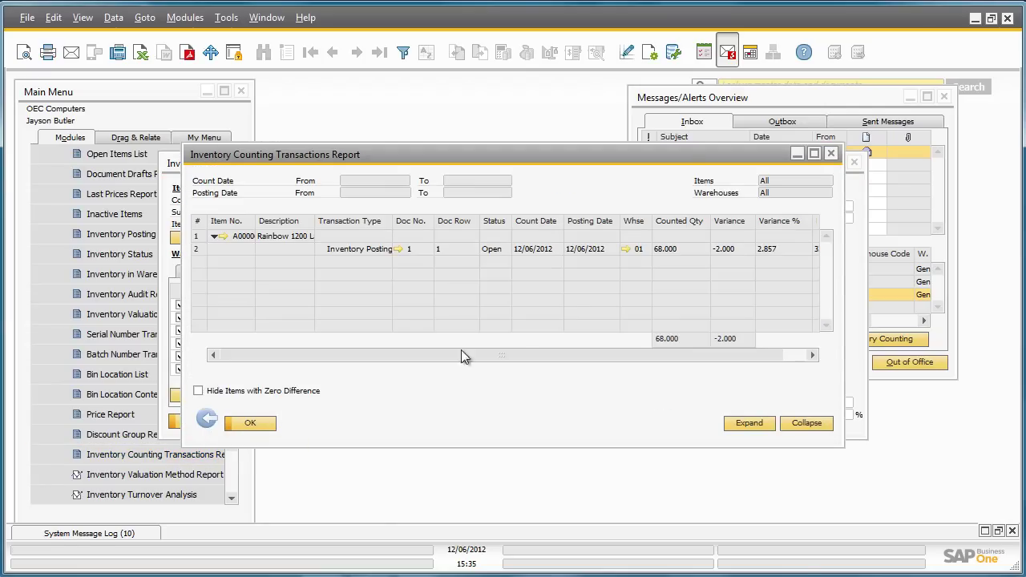
left_click(816, 152)
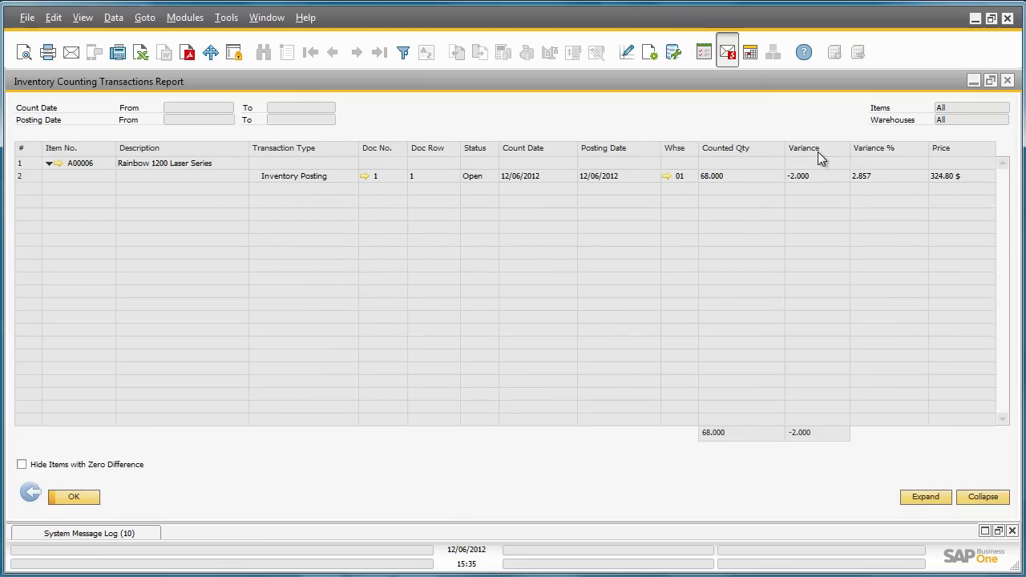